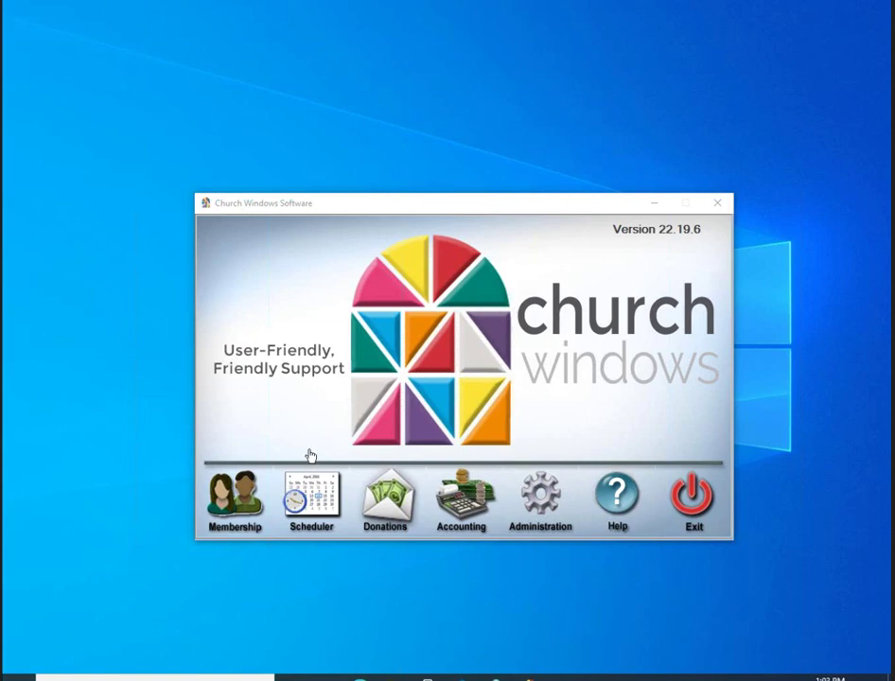
- Open the Membership module and start its Reports/Directory/Export wizard
{"action": "left_click", "coordinate": [219, 498]}
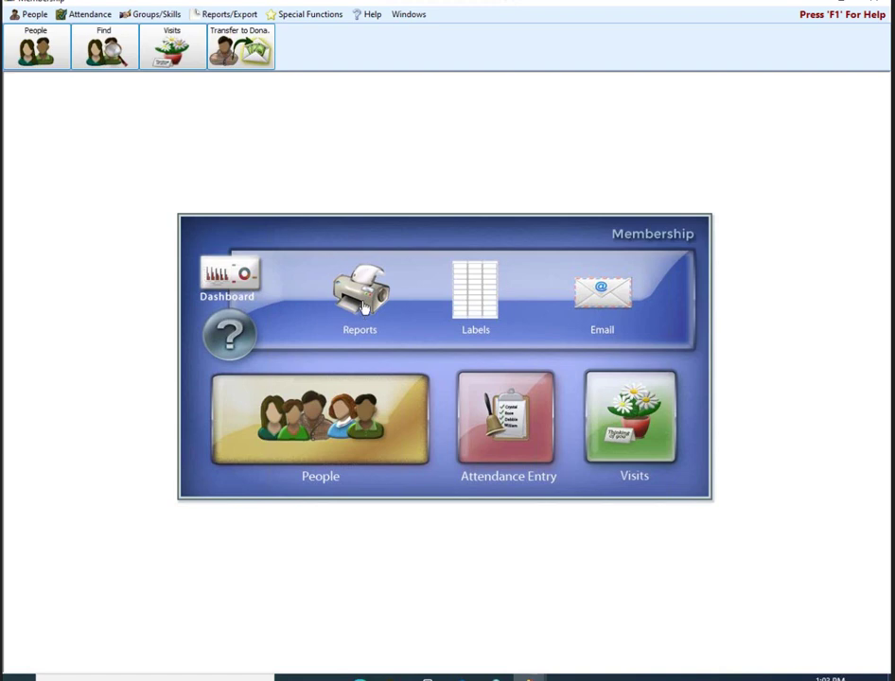
{"action": "left_click", "coordinate": [230, 15]}
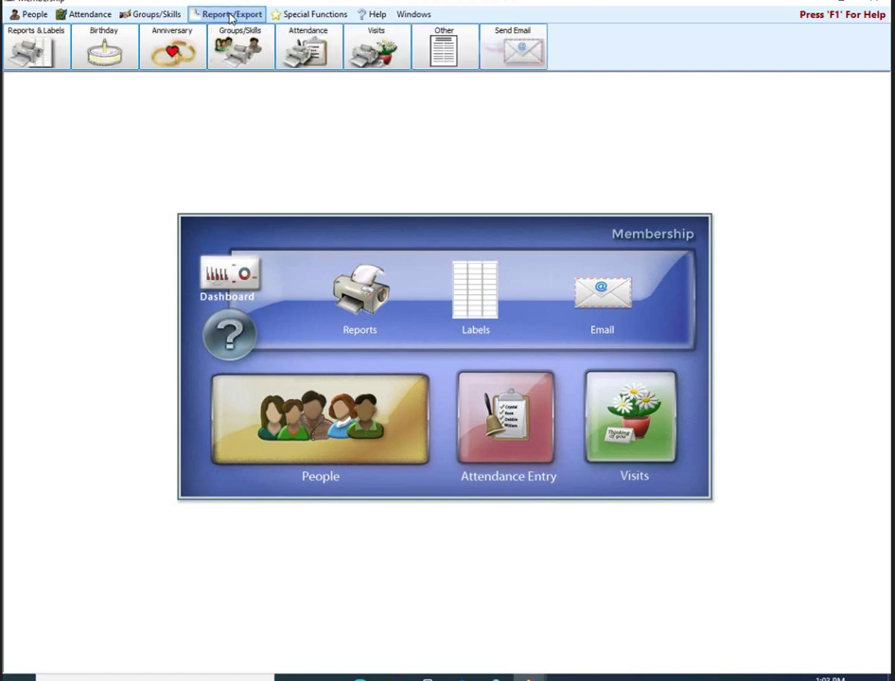
{"action": "left_click", "coordinate": [54, 43]}
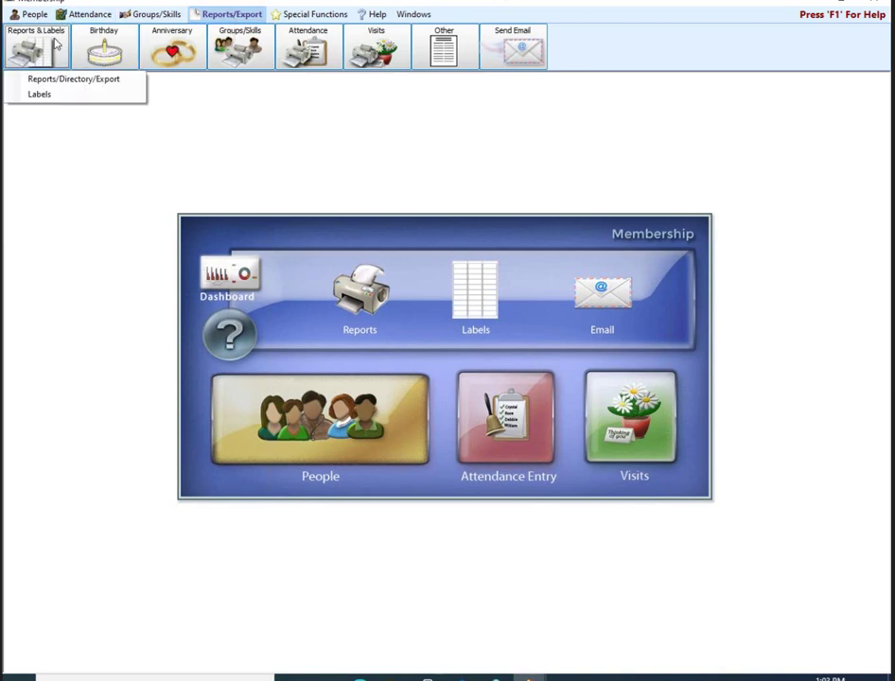
{"action": "left_click", "coordinate": [83, 82]}
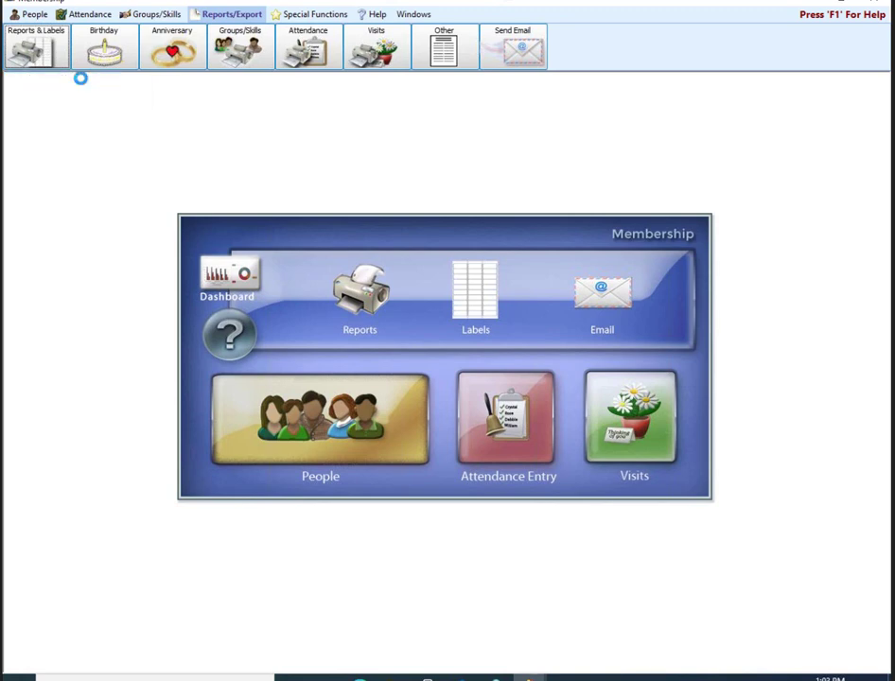
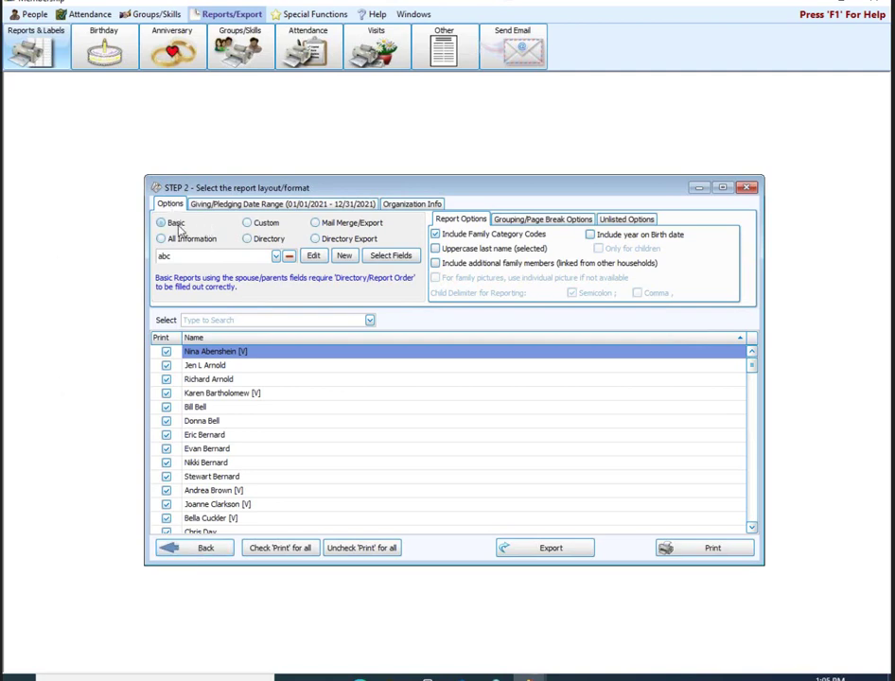
- Choose the Basic report format and review the list of saved basic report layouts
{"action": "left_click", "coordinate": [177, 224]}
{"action": "left_click", "coordinate": [276, 256]}
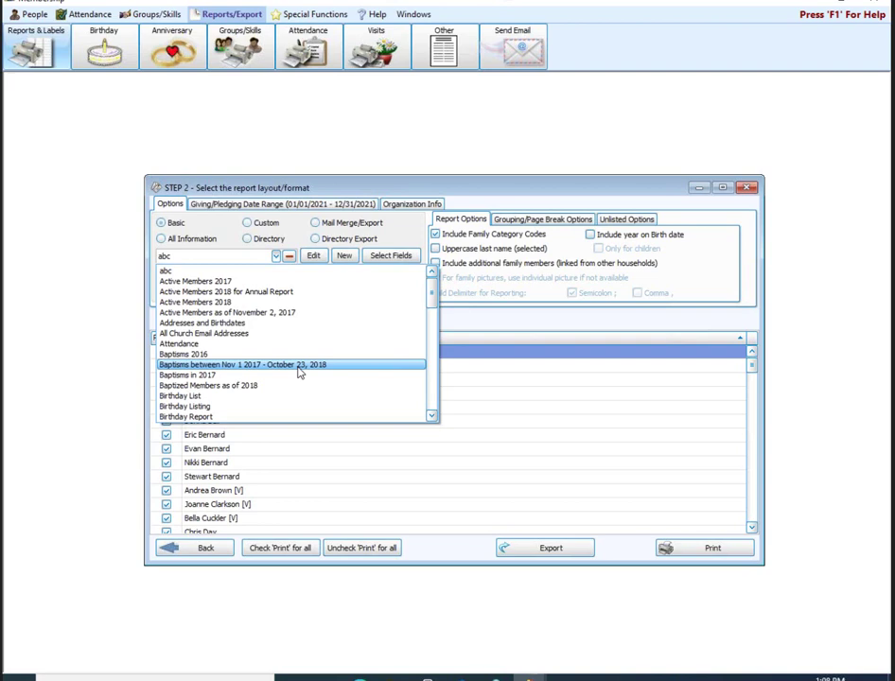
{"action": "left_click", "coordinate": [290, 258]}
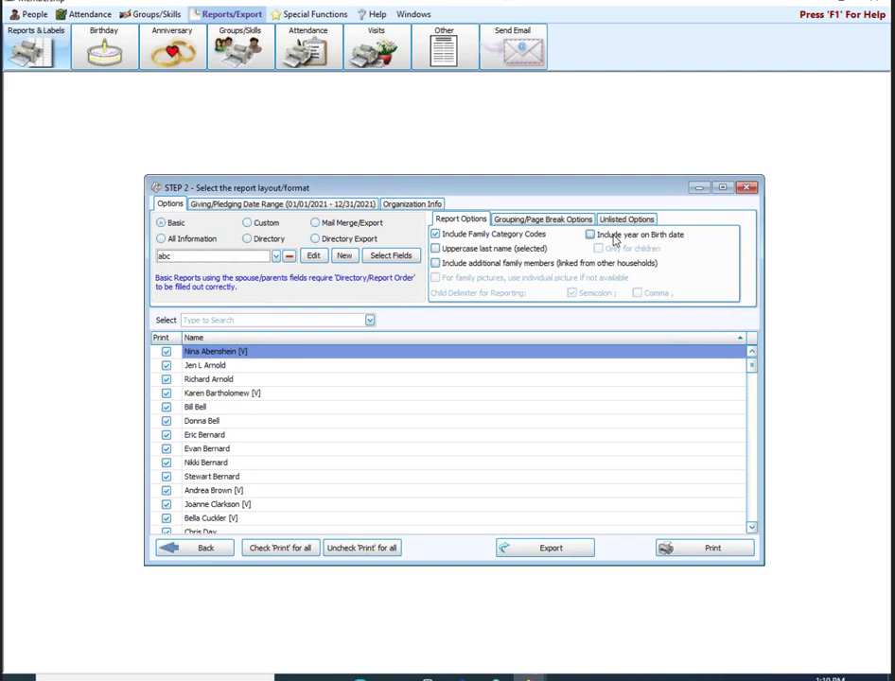
- Review the report's grouping and page break options, unlisted options, and giving/pledging date range settings
{"action": "left_click", "coordinate": [573, 221]}
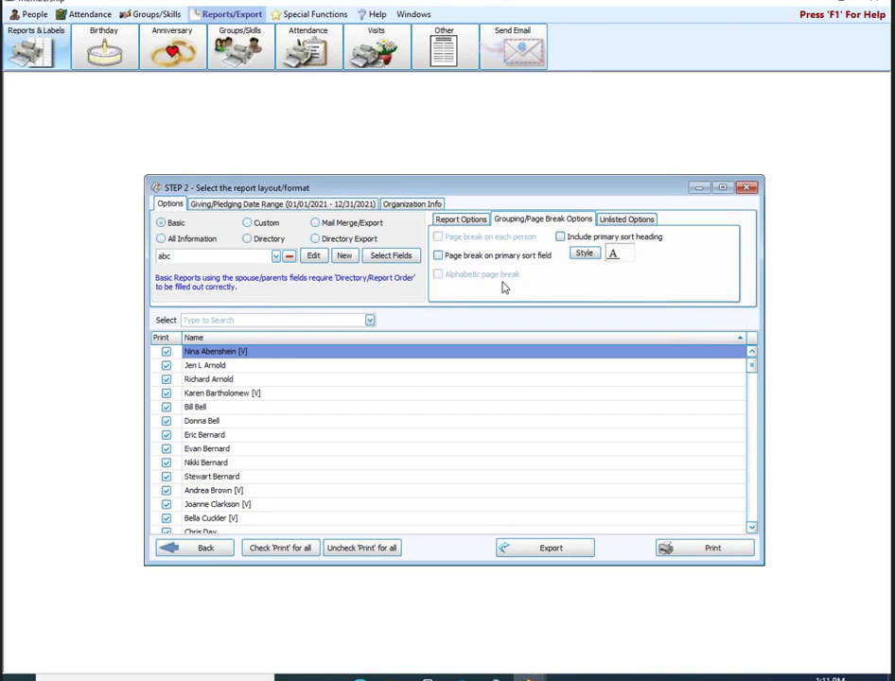
{"action": "left_click", "coordinate": [626, 224]}
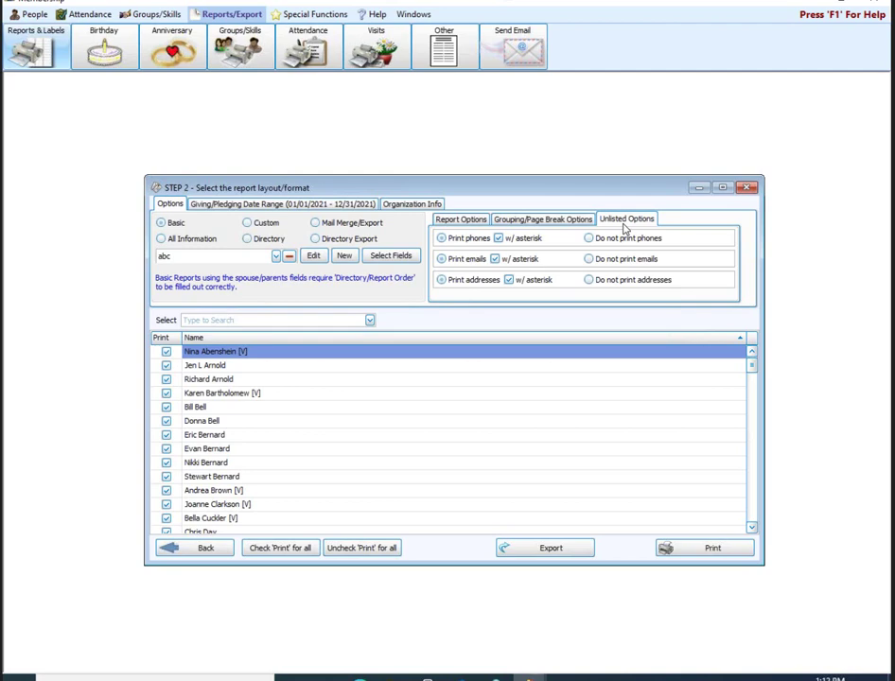
{"action": "left_click", "coordinate": [256, 204]}
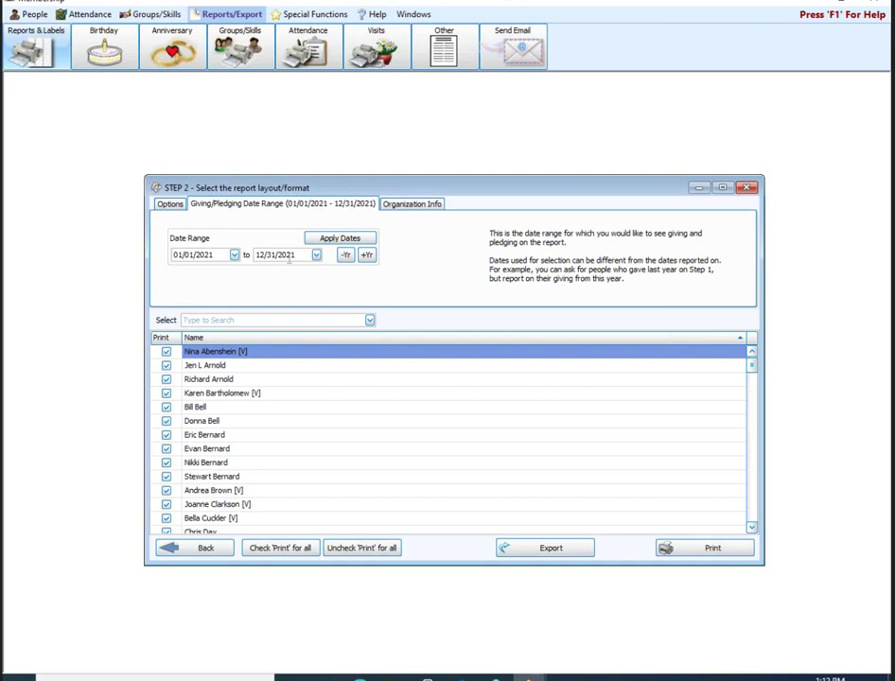
- Review the contact information for 41st Church of Anytown without saving changes, and close the report wizard
{"action": "left_click", "coordinate": [420, 204]}
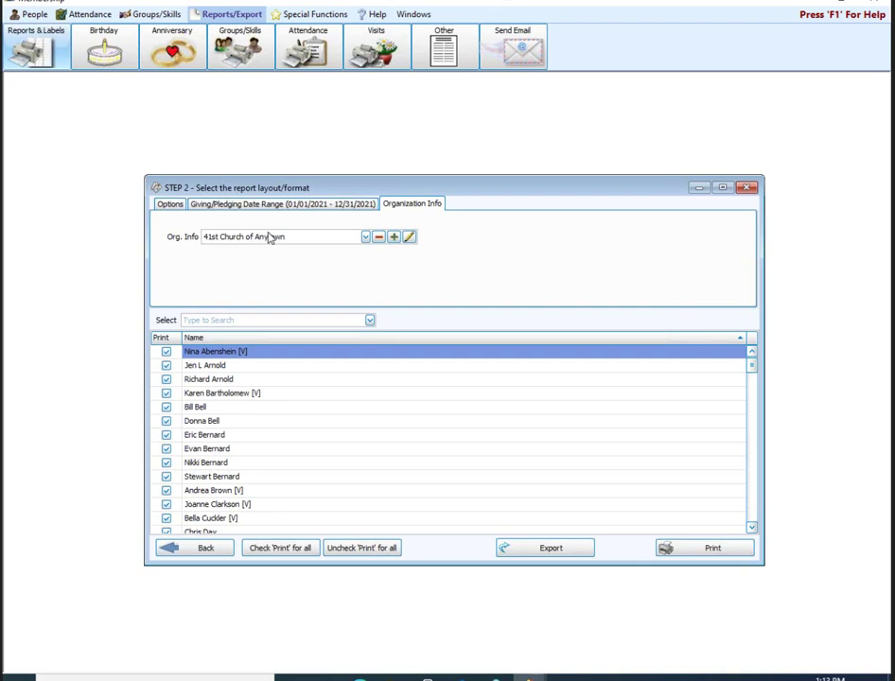
{"action": "left_click", "coordinate": [410, 239]}
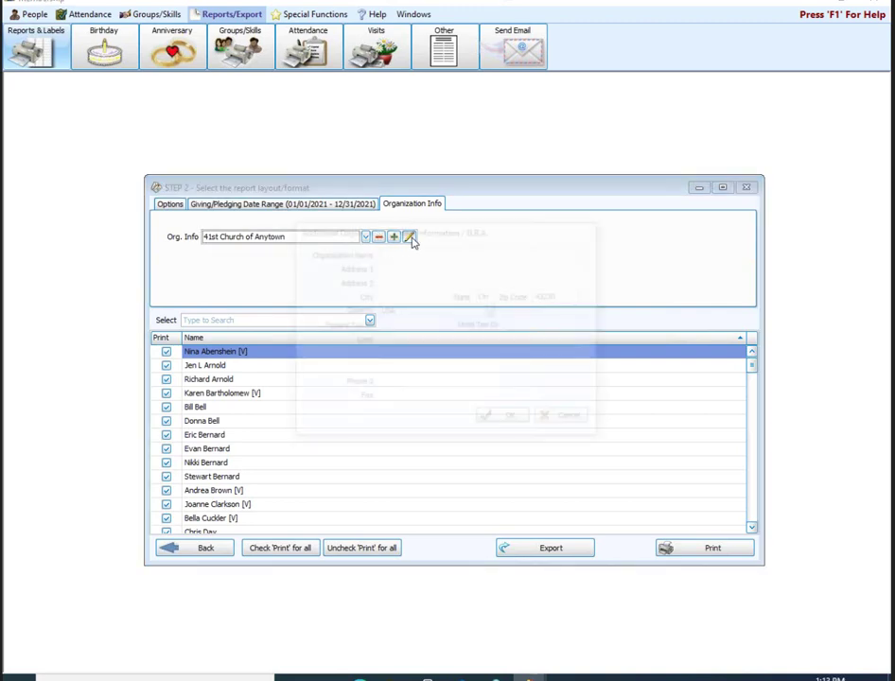
{"action": "left_click_drag", "start_coordinate": [437, 182], "coordinate": [427, 274]}
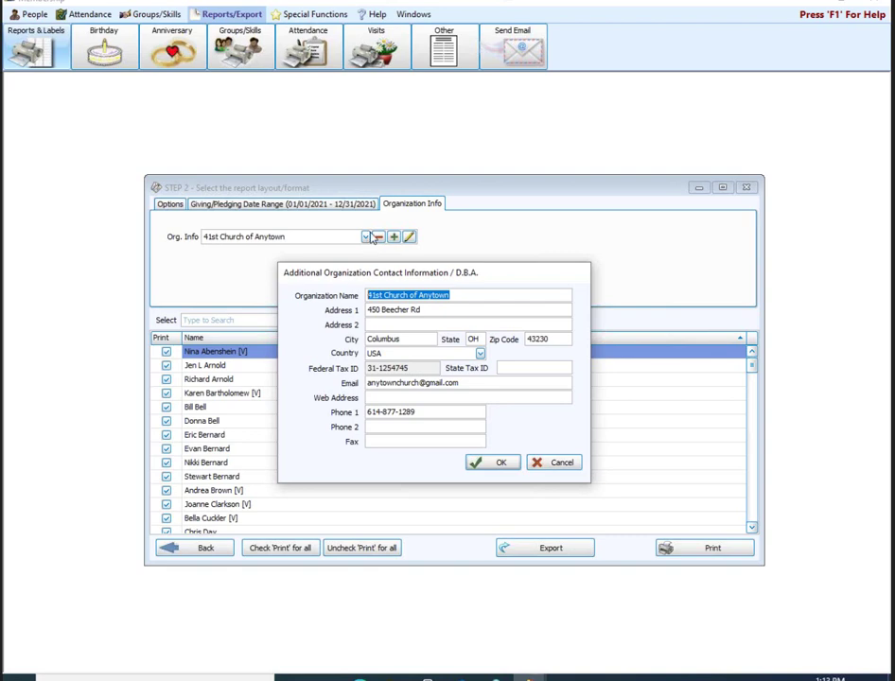
{"action": "left_click", "coordinate": [566, 462]}
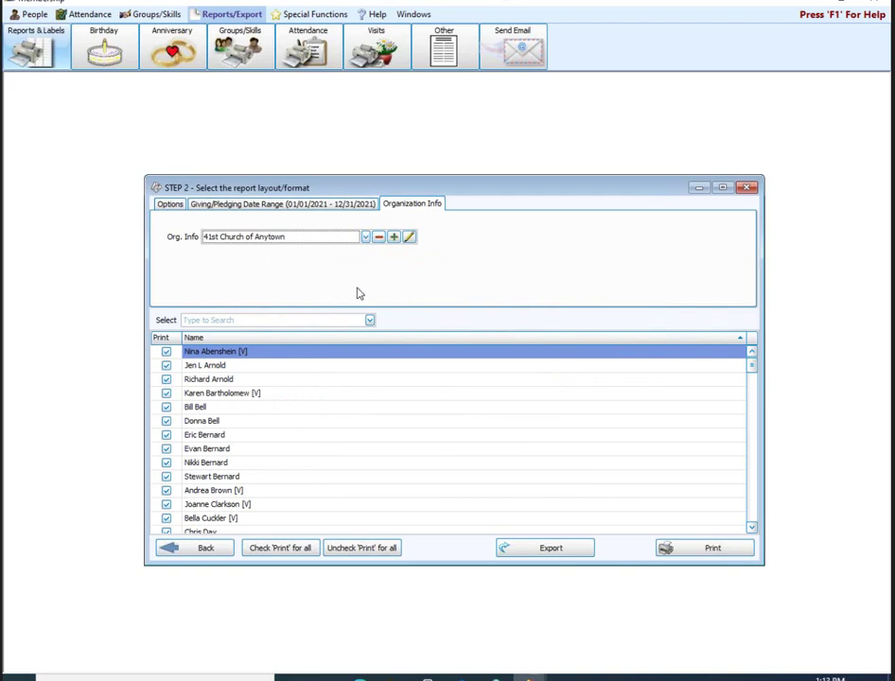
{"action": "left_click", "coordinate": [170, 205]}
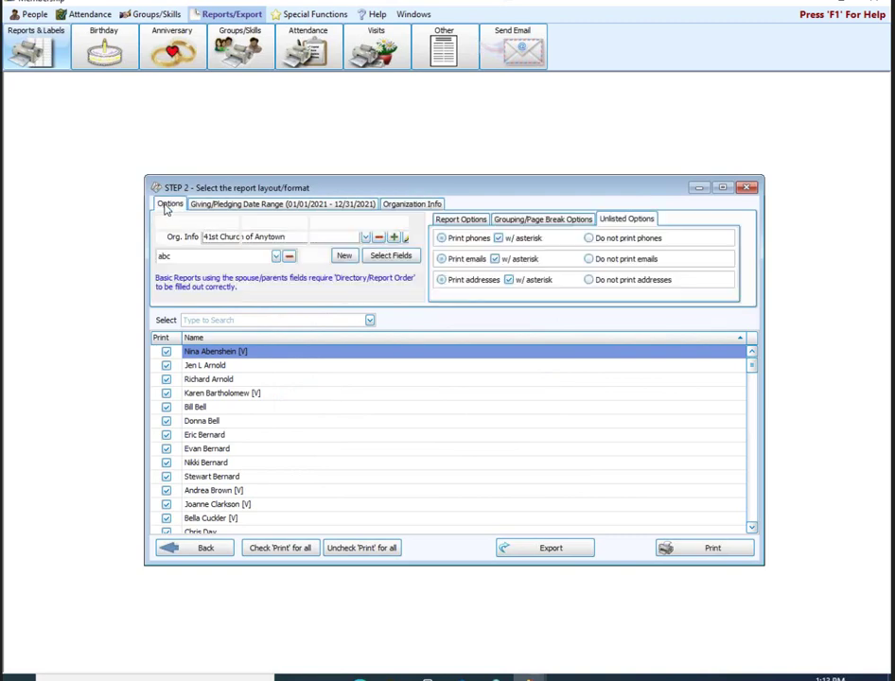
{"action": "left_click", "coordinate": [746, 187]}
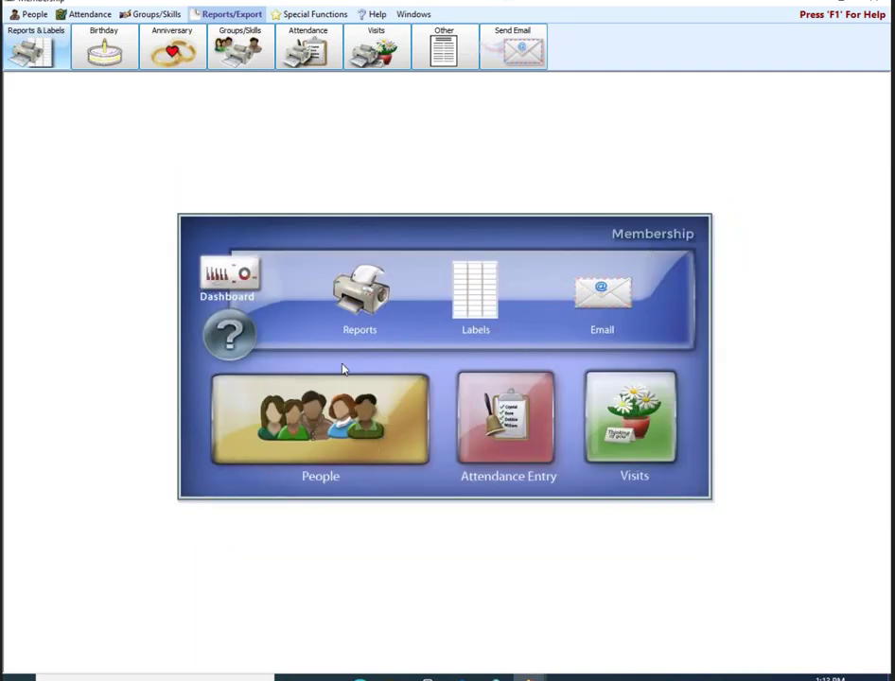
- Start a new membership report and limit its people to Status Codes 1 - Active Member, 2 - Associate Member and 3 - Inactive Member
{"action": "left_click", "coordinate": [362, 296]}
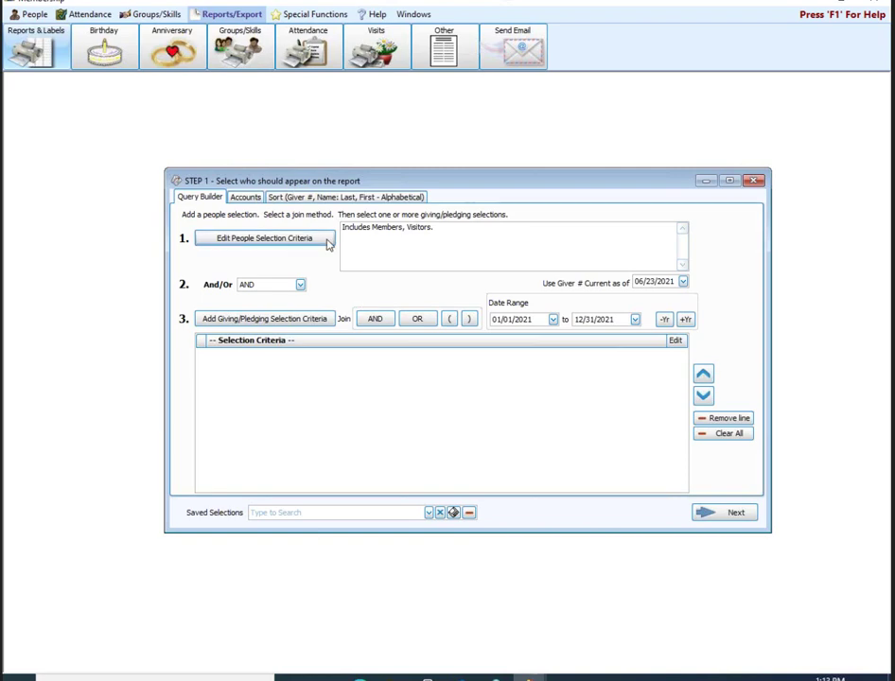
{"action": "left_click", "coordinate": [244, 244]}
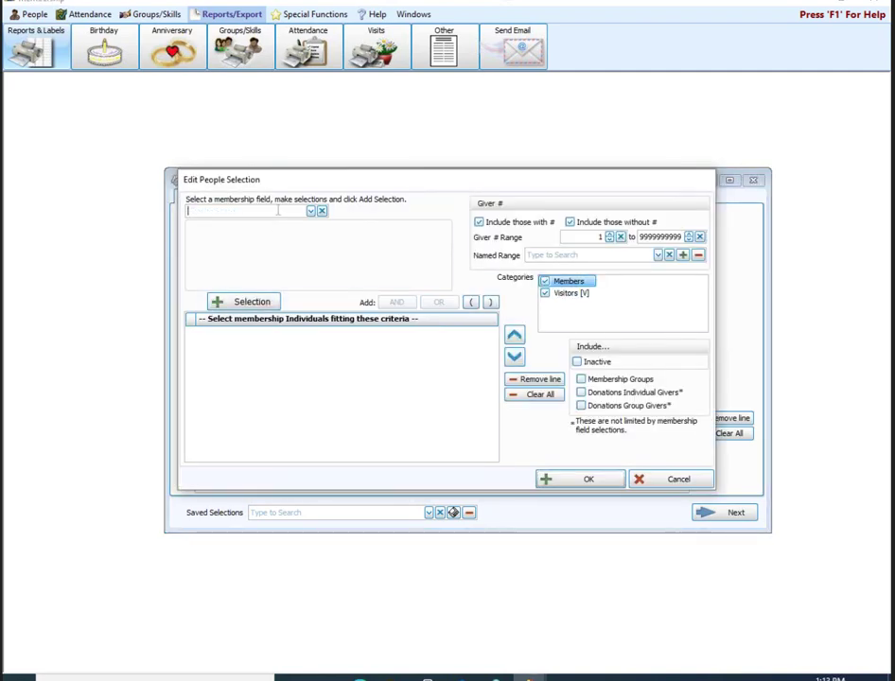
{"action": "type", "text": "statu"}
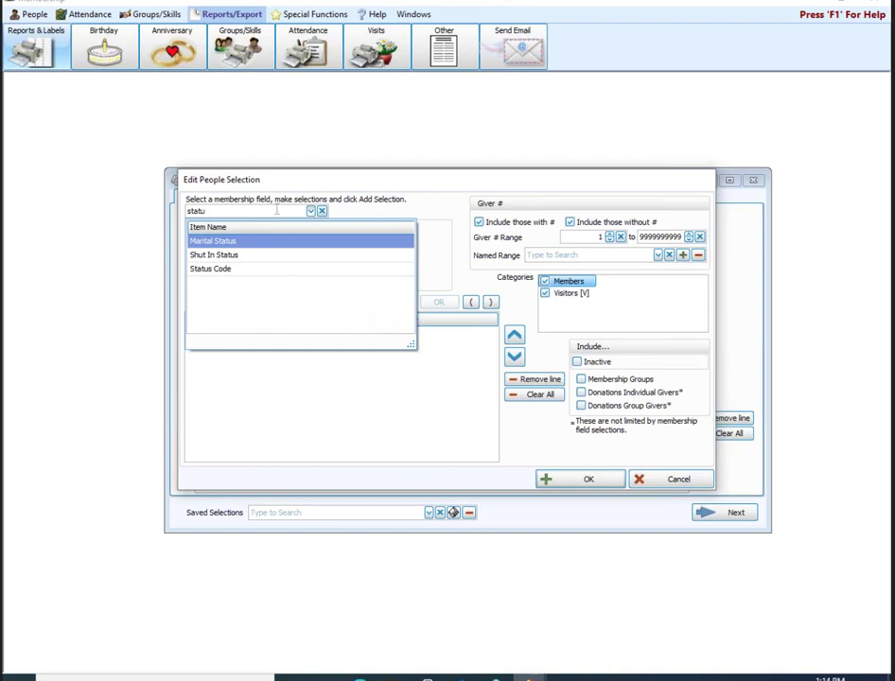
{"action": "left_click", "coordinate": [332, 272]}
{"action": "left_click", "coordinate": [337, 283]}
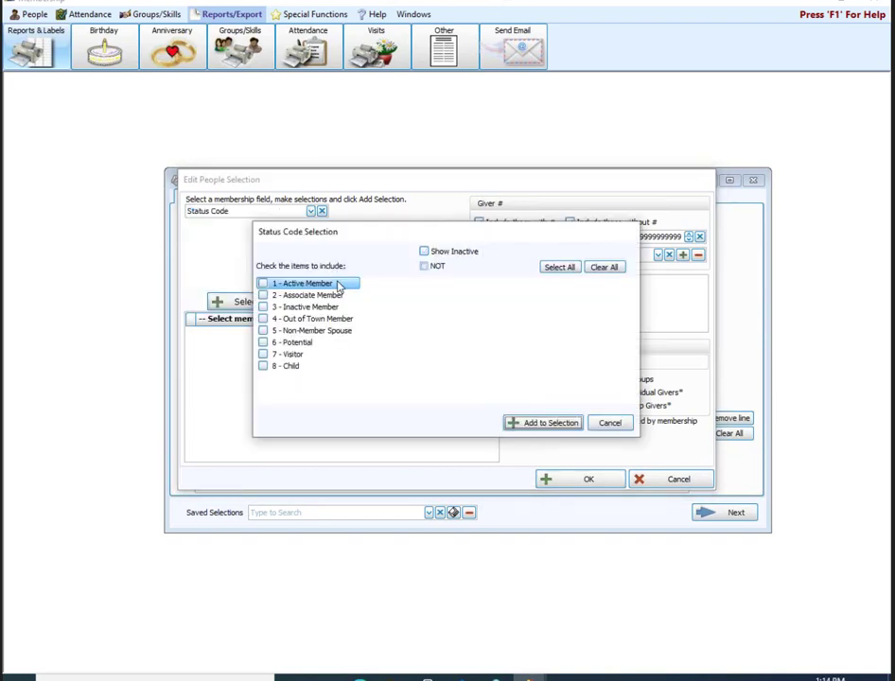
{"action": "left_click", "coordinate": [333, 295]}
{"action": "left_click", "coordinate": [326, 307]}
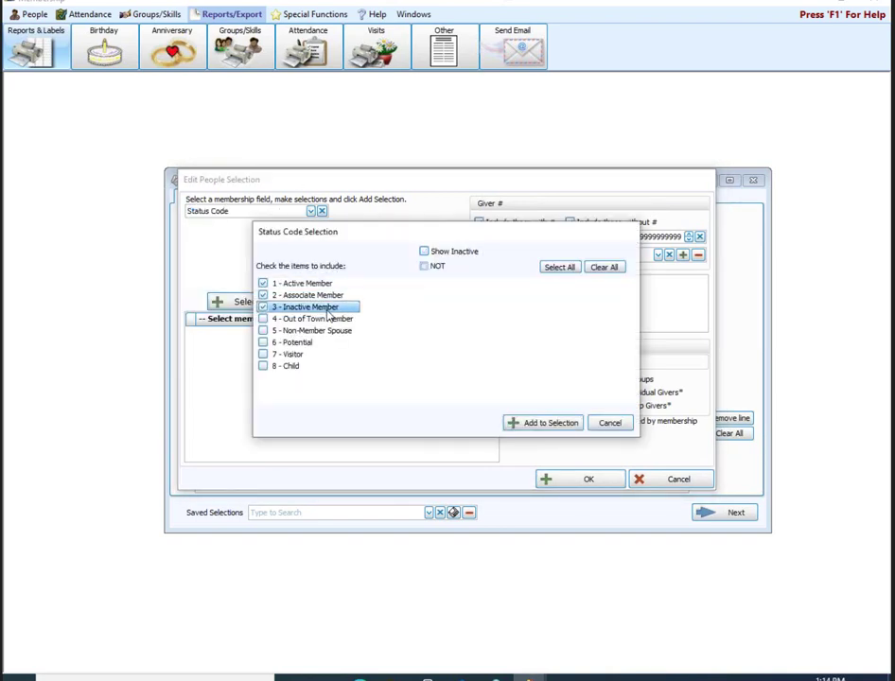
{"action": "left_click", "coordinate": [551, 425]}
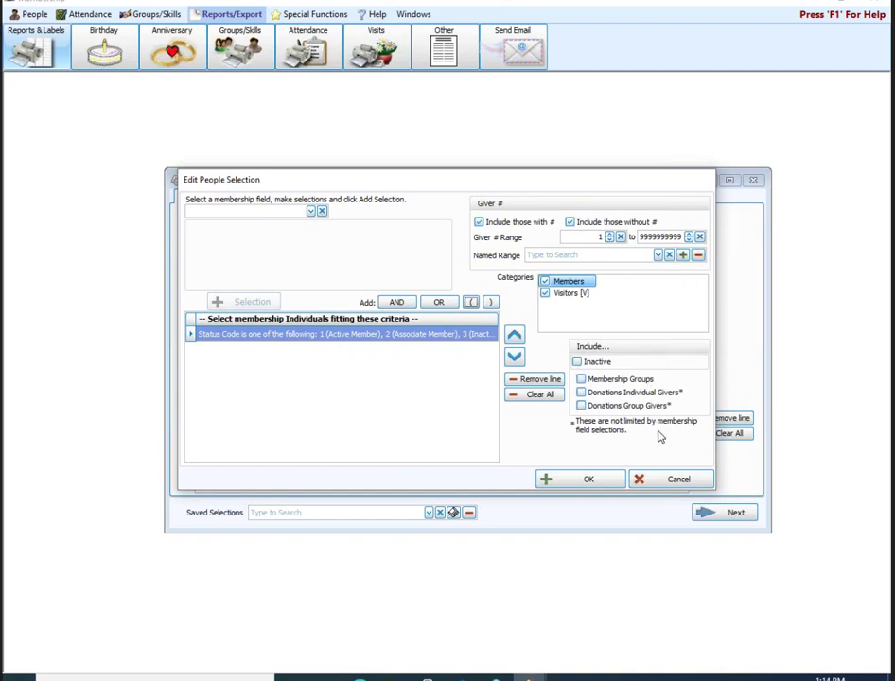
{"action": "left_click", "coordinate": [606, 483]}
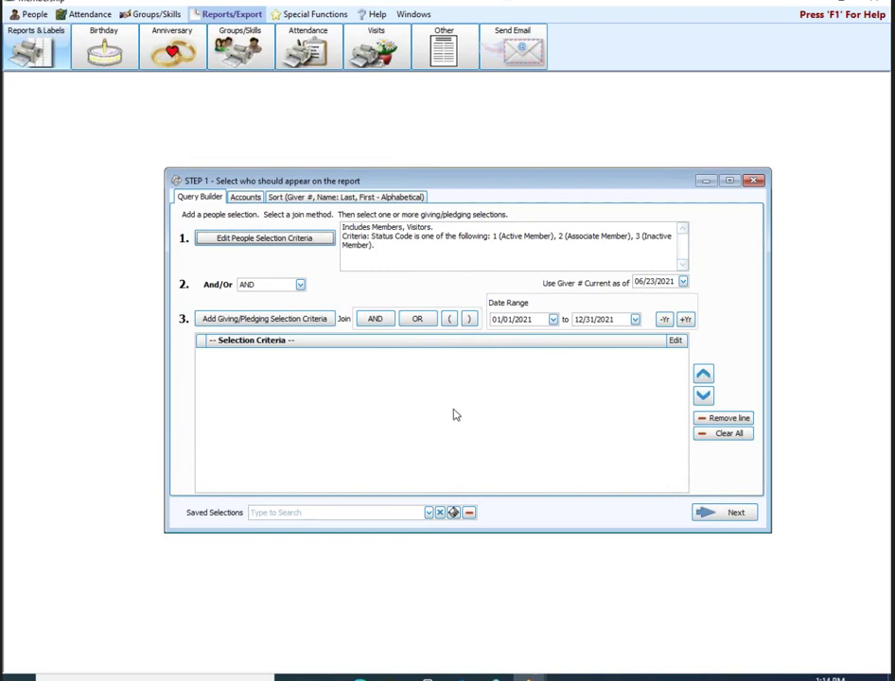
- Sort the report first by Status Code and second by Name: Last, First - Alphabetical
{"action": "left_click", "coordinate": [298, 201]}
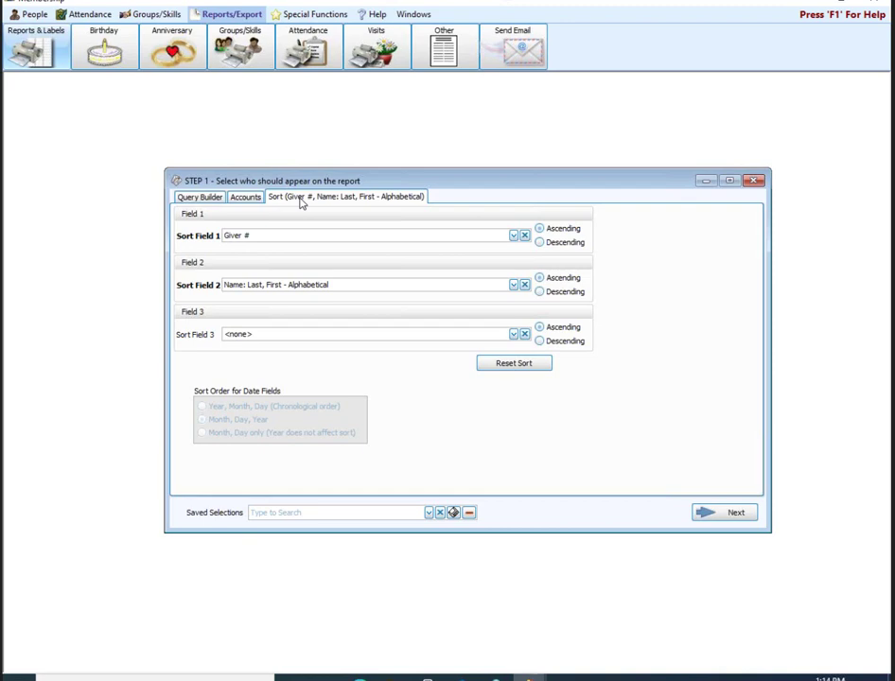
{"action": "left_click", "coordinate": [478, 238]}
{"action": "type", "text": "s"}
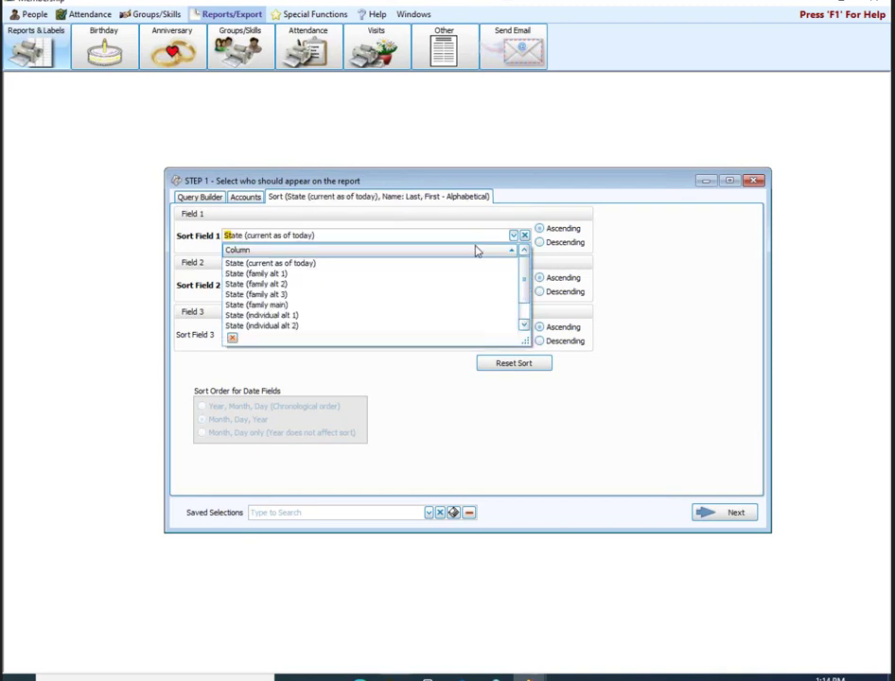
{"action": "type", "text": "us Code"}
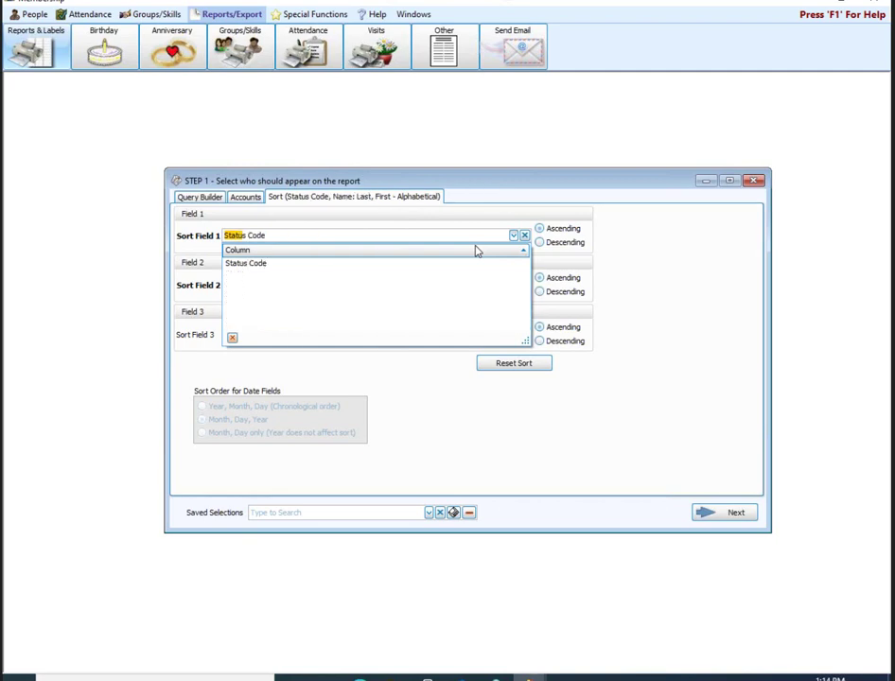
{"action": "left_click", "coordinate": [377, 265]}
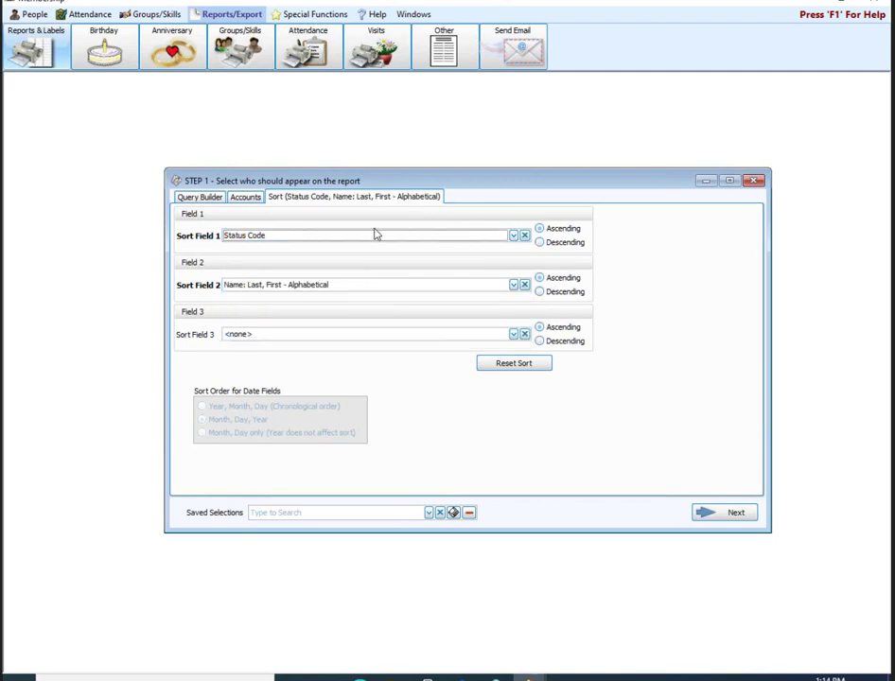
{"action": "left_click", "coordinate": [395, 291]}
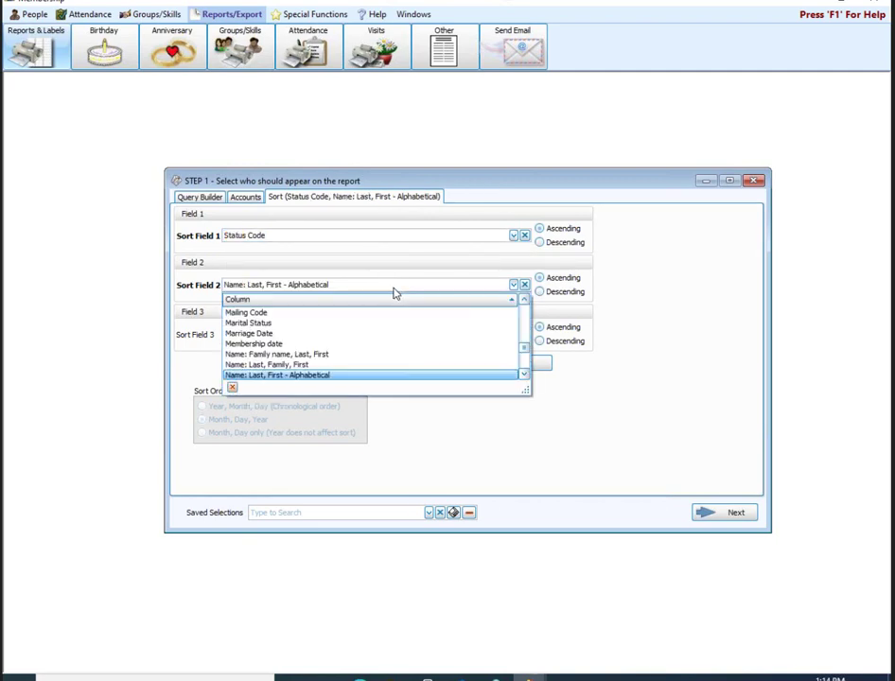
{"action": "left_click", "coordinate": [352, 376]}
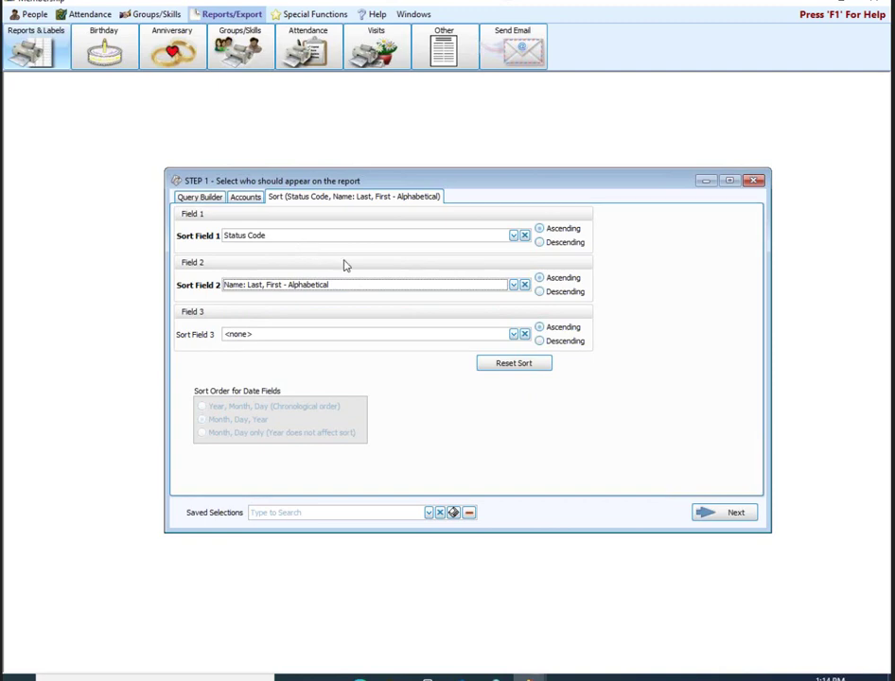
- Continue to the report layout, choose [Template] Basic Columnar Report, and preview the printed report before closing the preview
{"action": "left_click", "coordinate": [743, 519]}
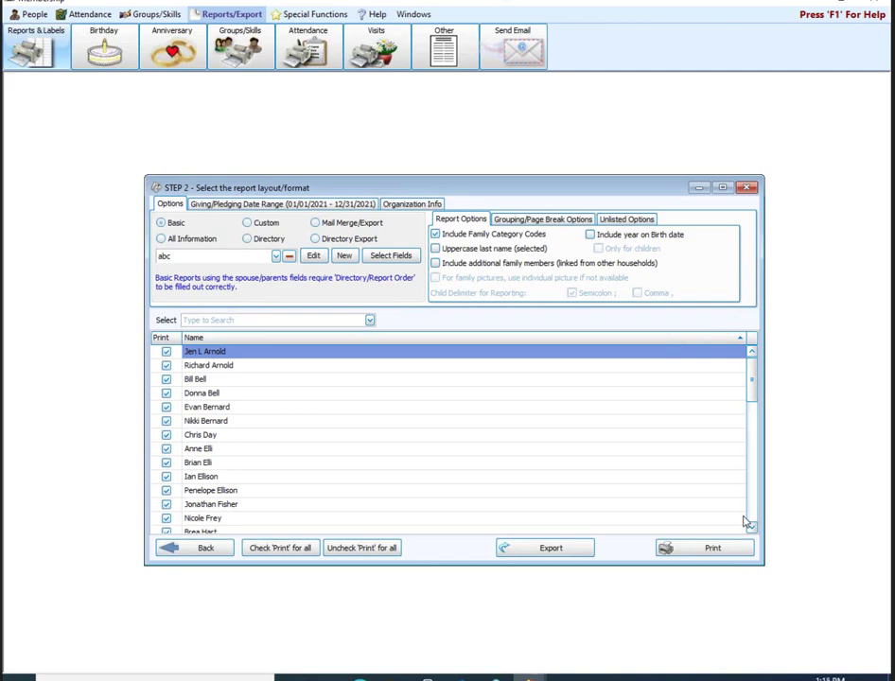
{"action": "left_click", "coordinate": [276, 256]}
{"action": "scroll", "coordinate": [431, 345], "scroll_direction": "down", "scroll_amount": 5}
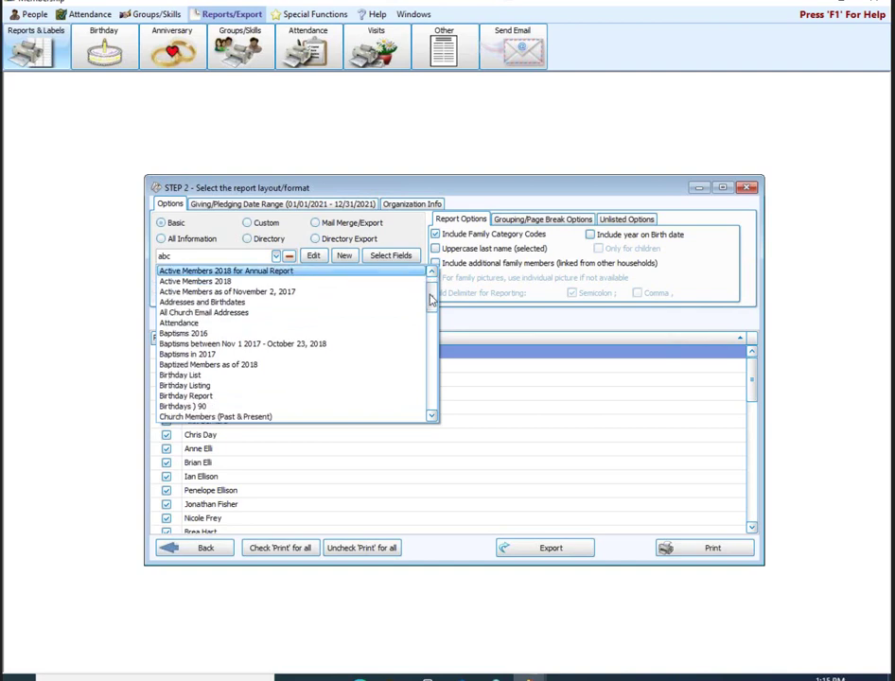
{"action": "left_click_drag", "start_coordinate": [438, 343], "coordinate": [452, 412]}
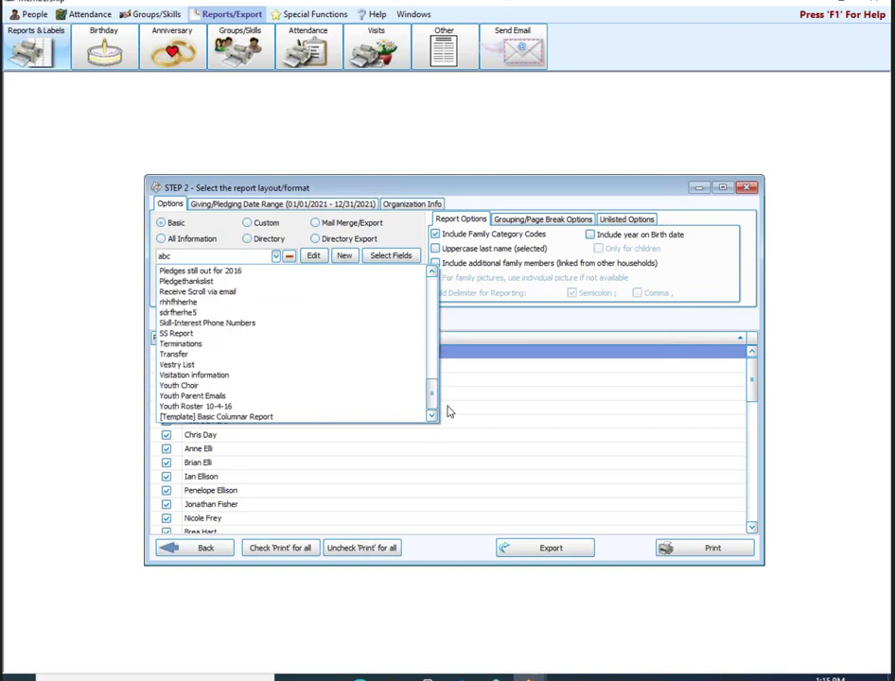
{"action": "left_click", "coordinate": [341, 417]}
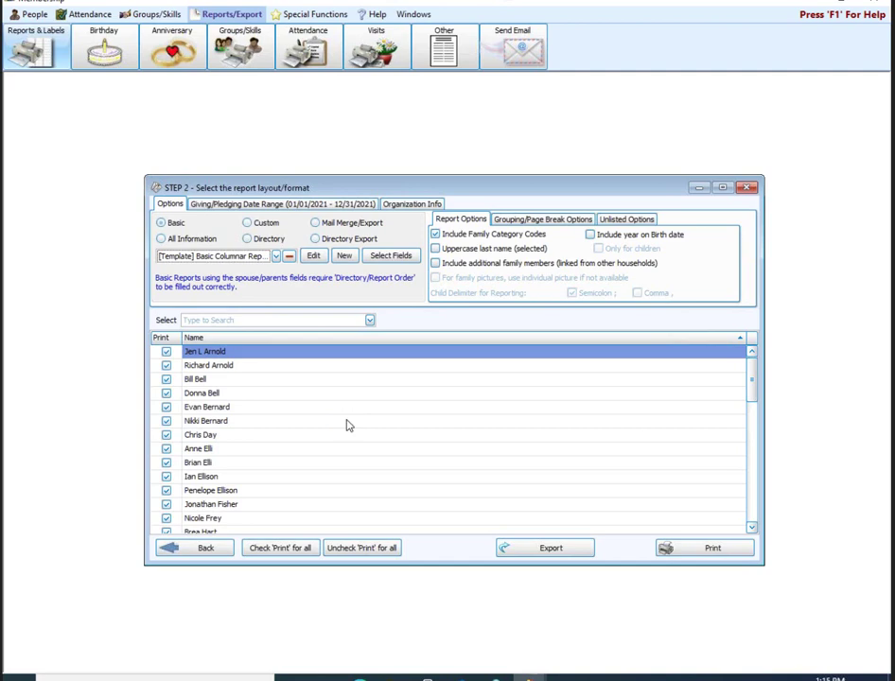
{"action": "left_click", "coordinate": [728, 549]}
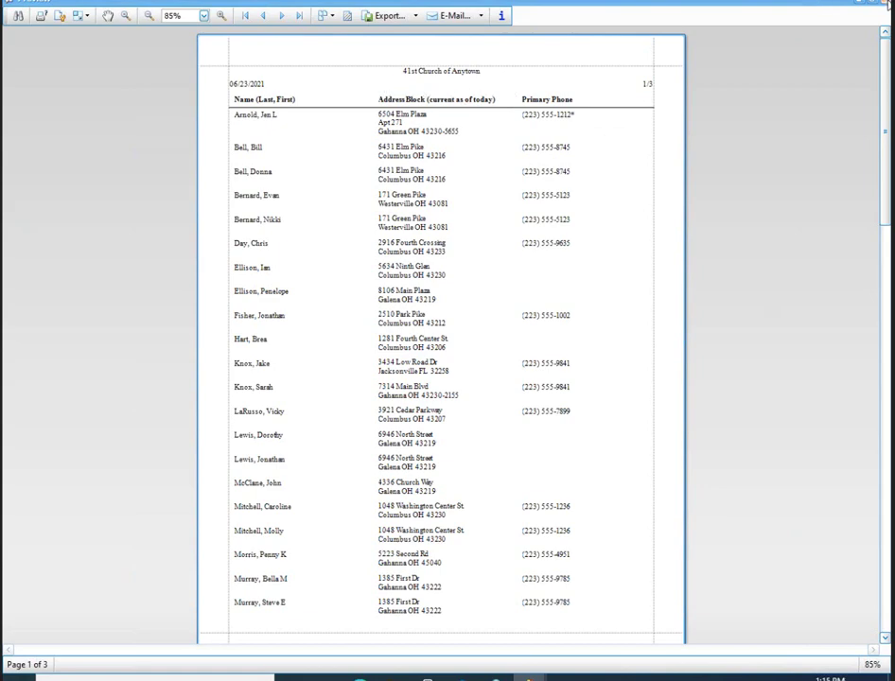
{"action": "key", "text": "alt+F4"}
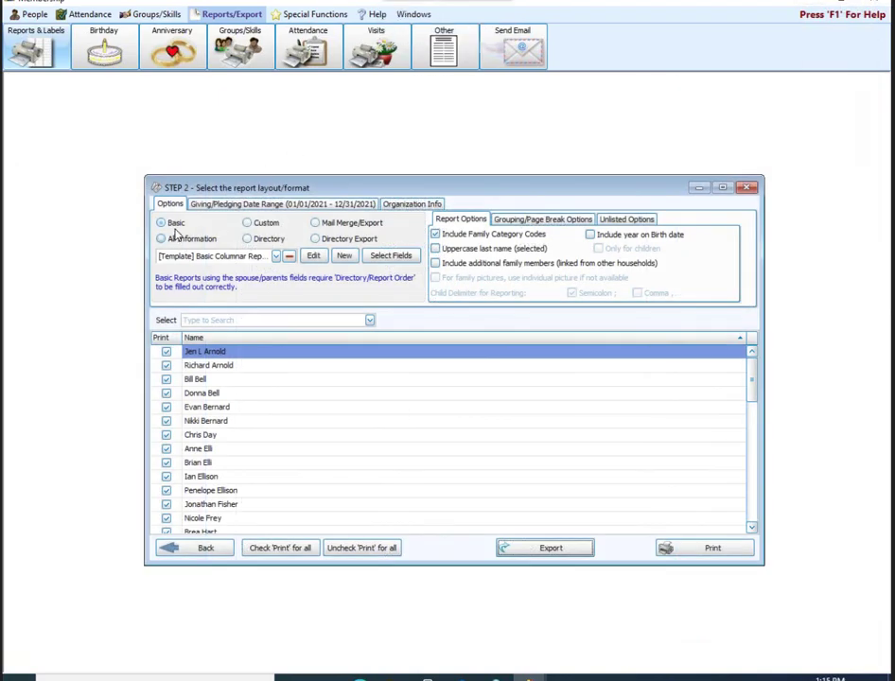
- Open the Basic Columnar Report template for editing, enlarge the designer, and enter the report title "Report of Members by Status"
{"action": "left_click", "coordinate": [315, 257]}
{"action": "left_click", "coordinate": [315, 258]}
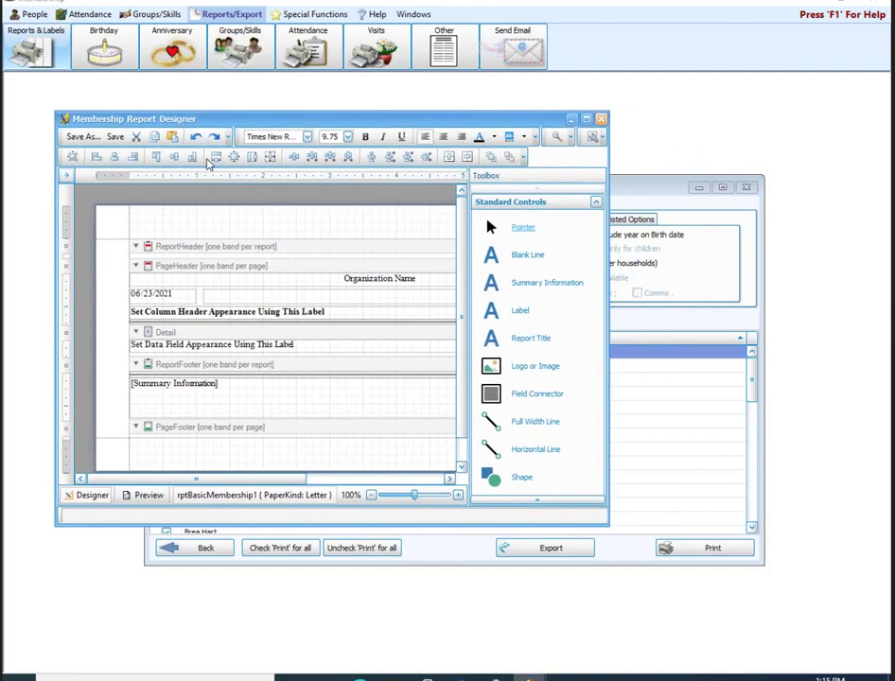
{"action": "left_click_drag", "start_coordinate": [606, 526], "coordinate": [835, 665]}
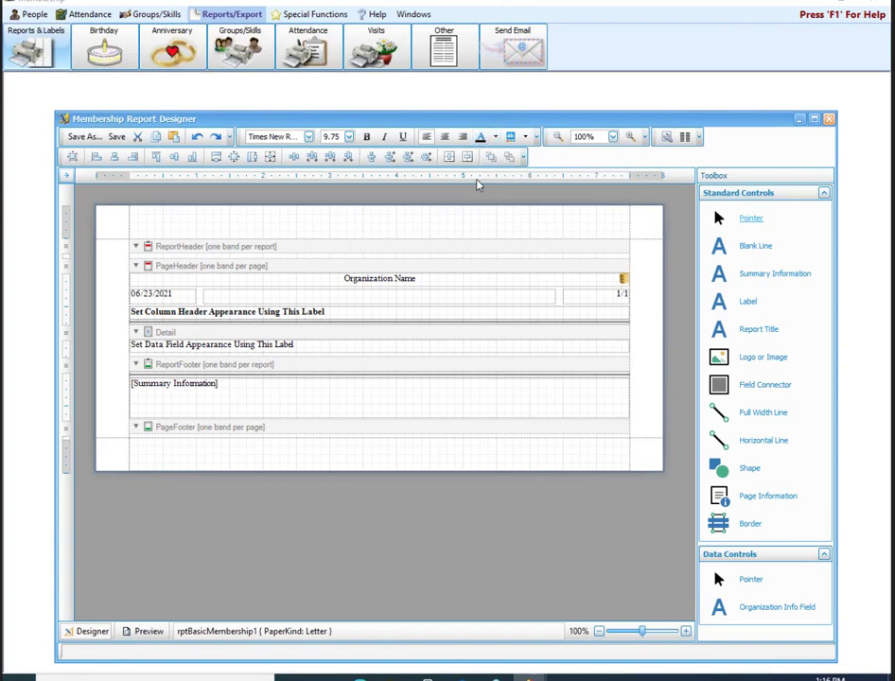
{"action": "left_click", "coordinate": [443, 299]}
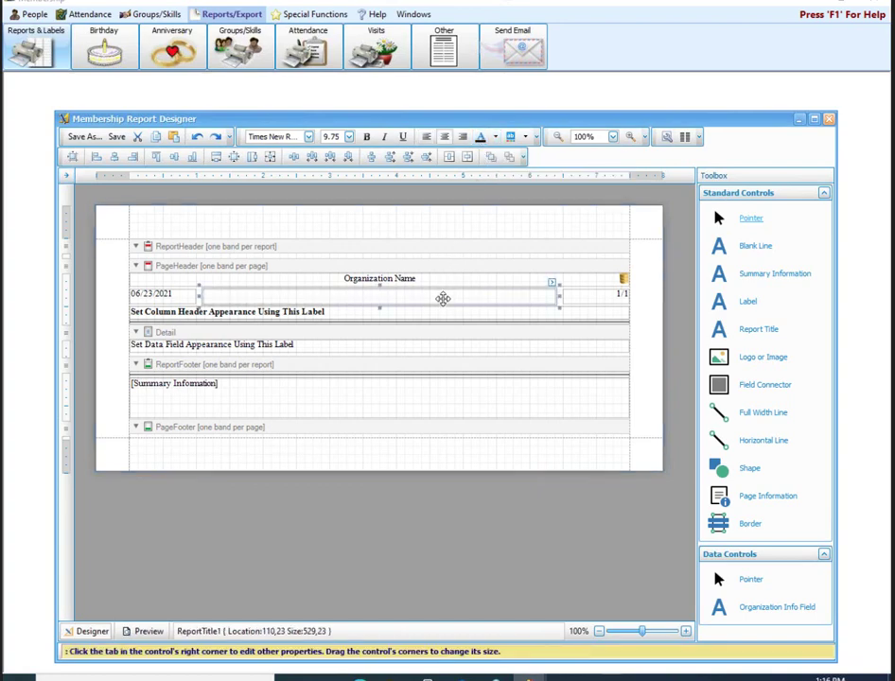
{"action": "double_click", "coordinate": [443, 299]}
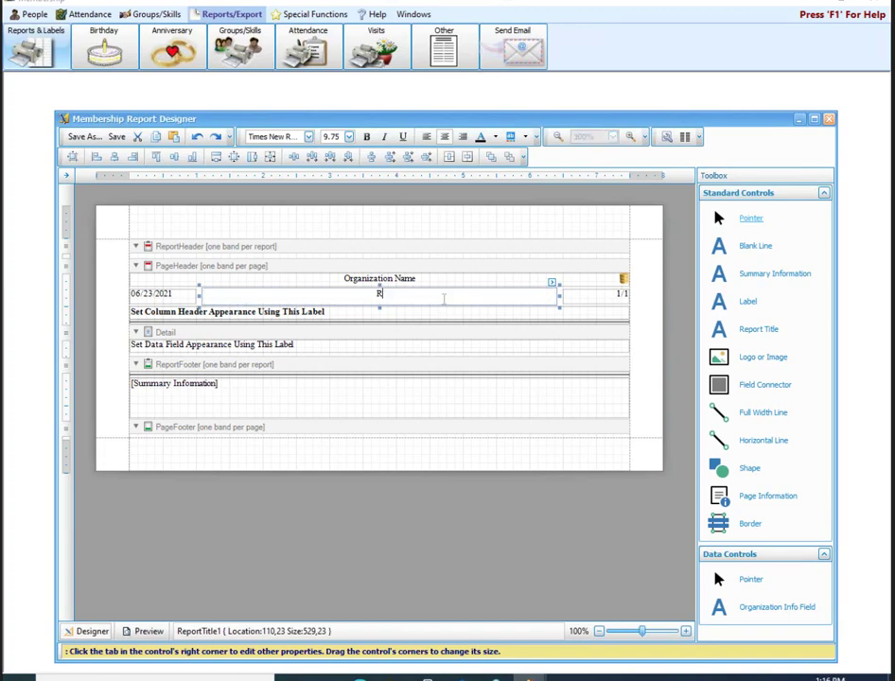
{"action": "type", "text": "Report of Members by Status"}
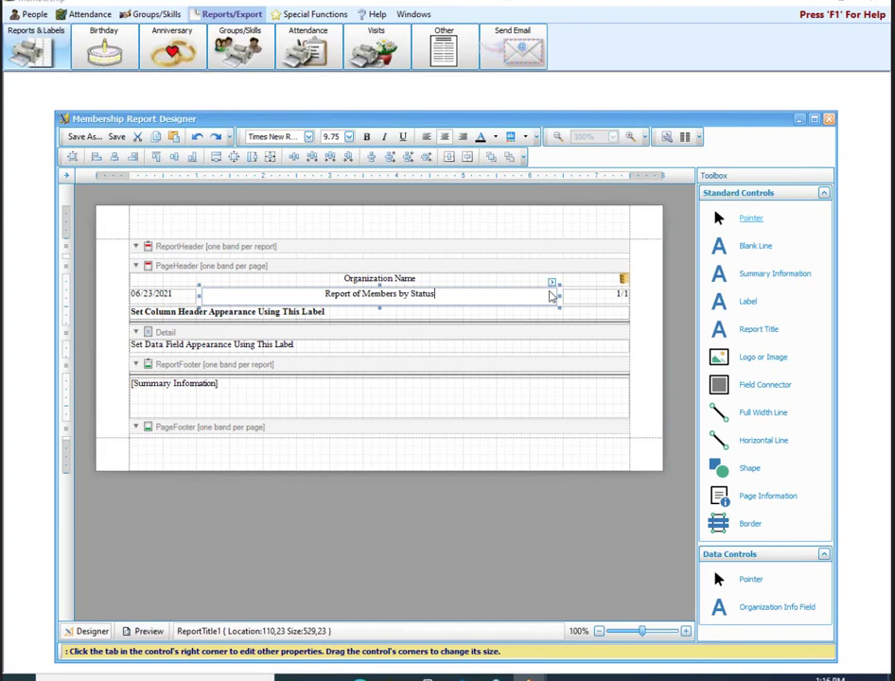
- Set the font size of the Organization Name field in the page header to 12
{"action": "left_click", "coordinate": [581, 282]}
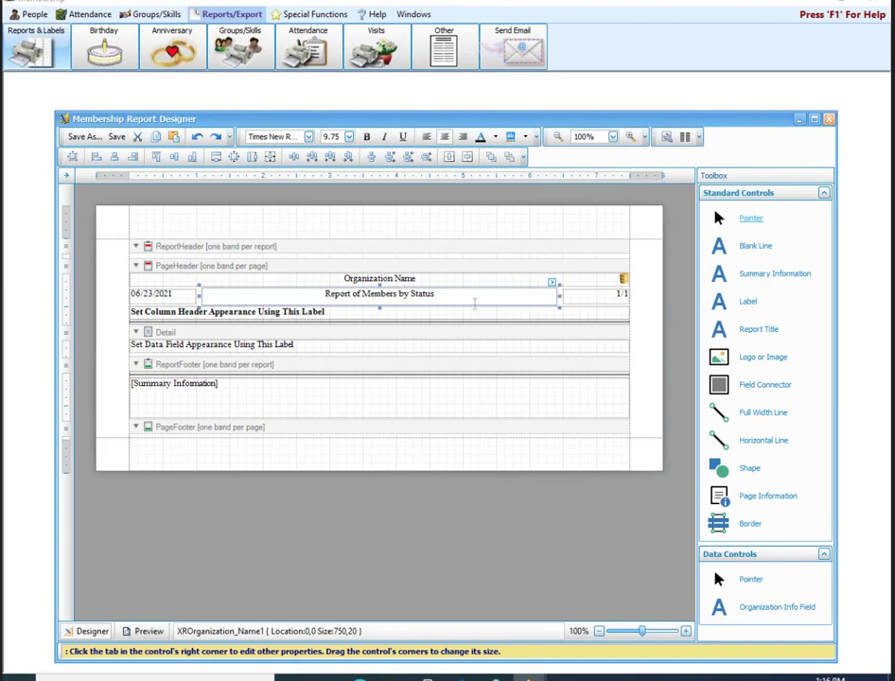
{"action": "left_click_drag", "start_coordinate": [472, 292], "coordinate": [325, 293]}
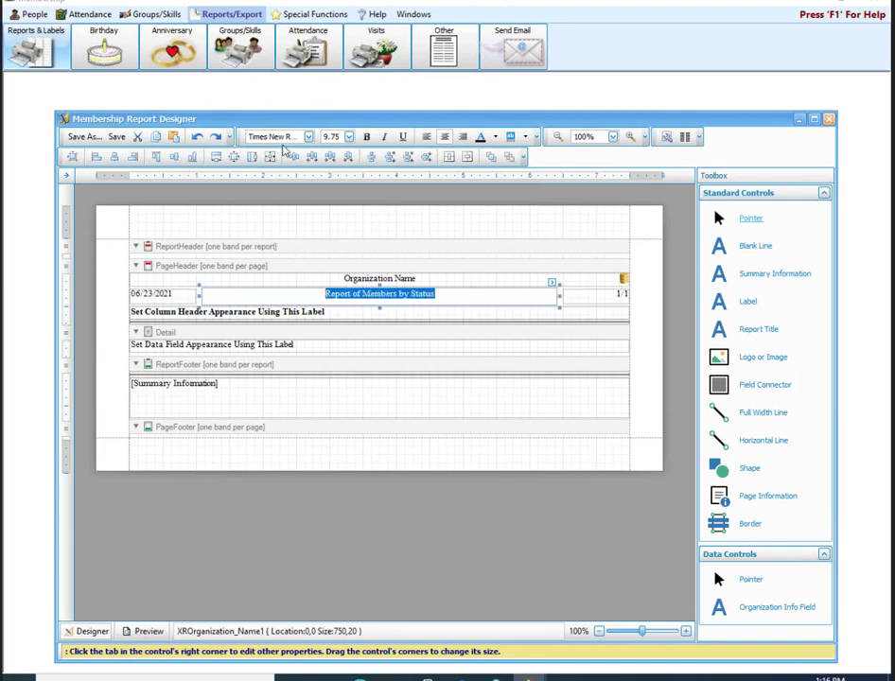
{"action": "left_click", "coordinate": [349, 137]}
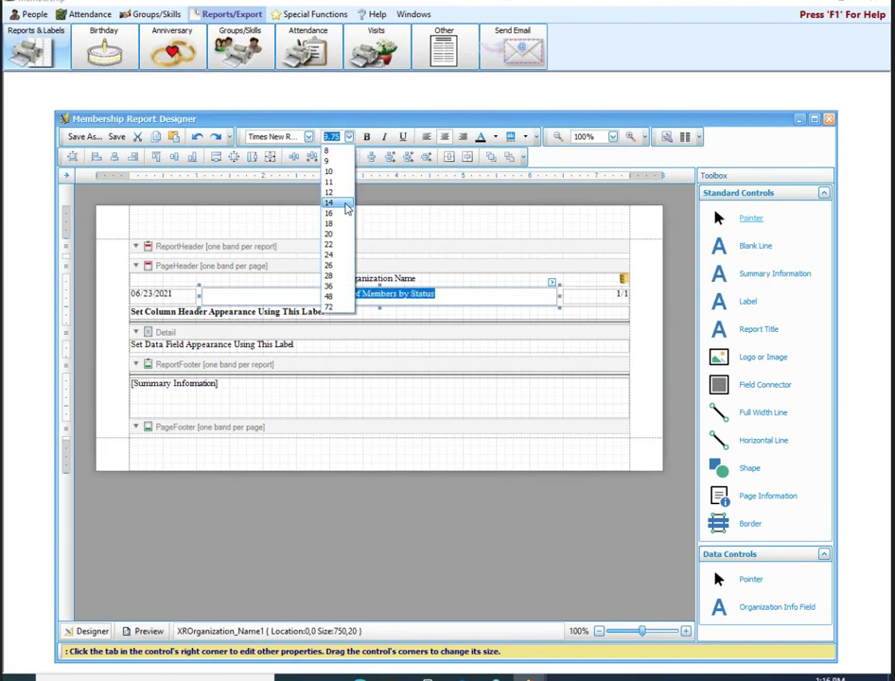
{"action": "left_click", "coordinate": [339, 192]}
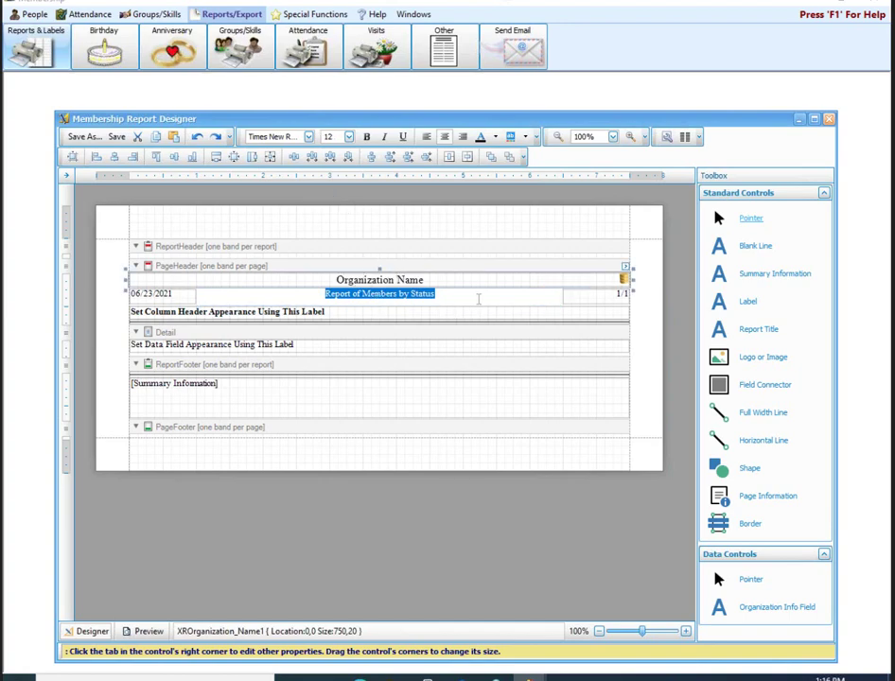
- Format the report title in the page header as size 14, bold and underlined
{"action": "left_click", "coordinate": [563, 311]}
{"action": "left_click", "coordinate": [522, 299]}
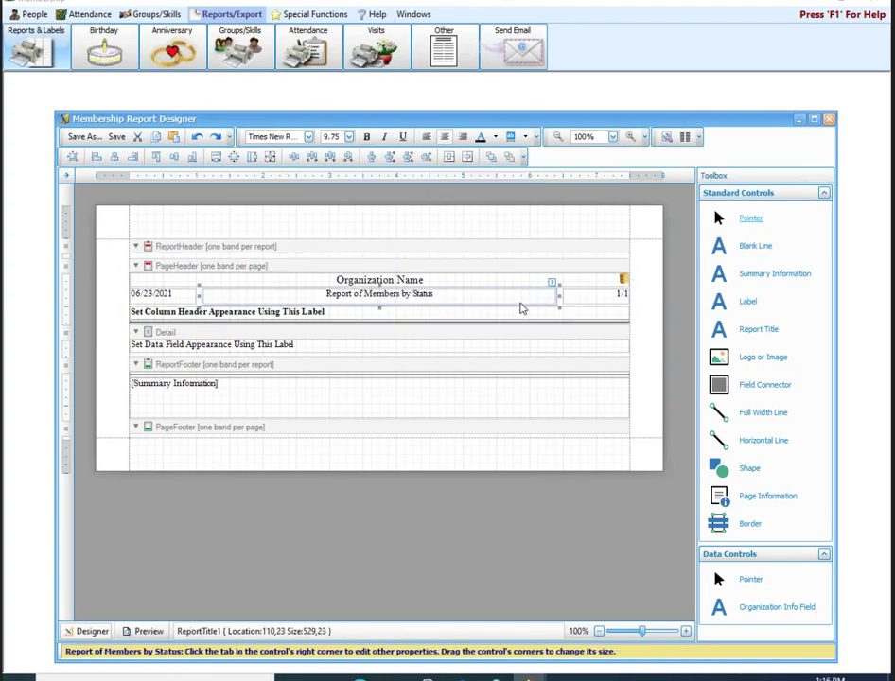
{"action": "left_click", "coordinate": [349, 136]}
{"action": "left_click", "coordinate": [341, 203]}
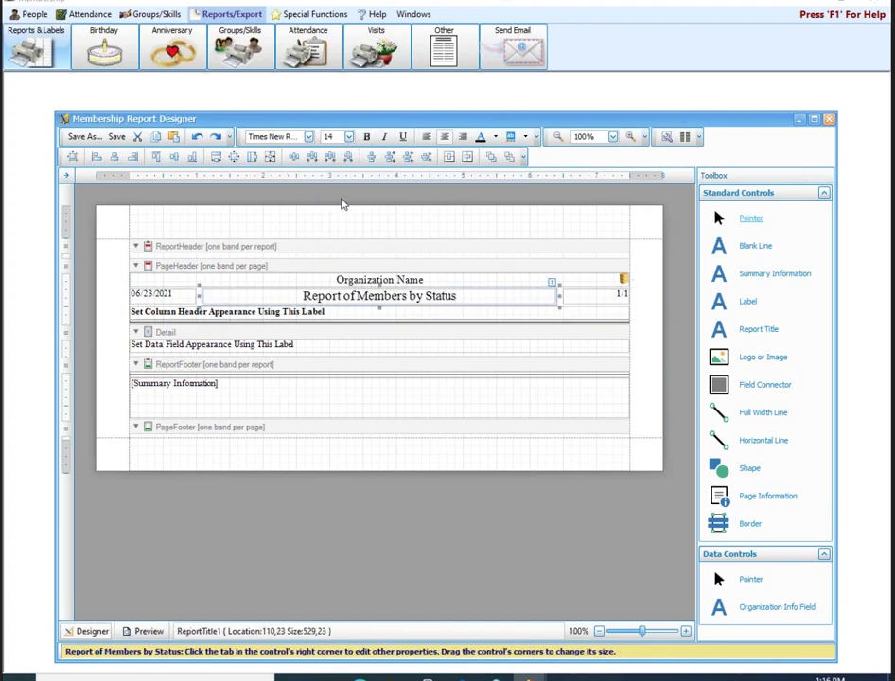
{"action": "left_click", "coordinate": [367, 136]}
{"action": "left_click", "coordinate": [402, 137]}
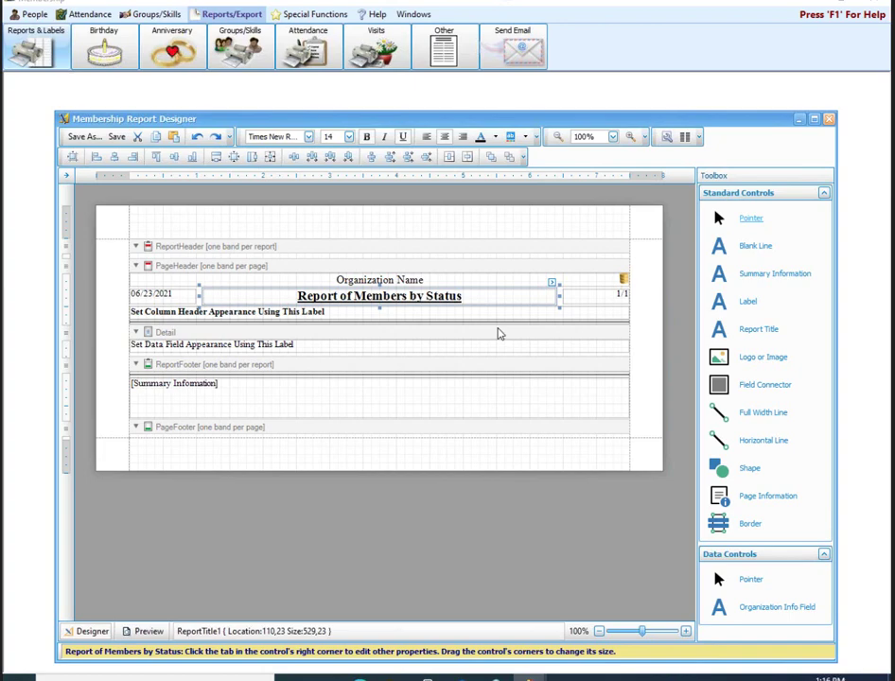
- Save the layout under the new name "Report of Members by Status" and close the report designer
{"action": "left_click", "coordinate": [84, 136]}
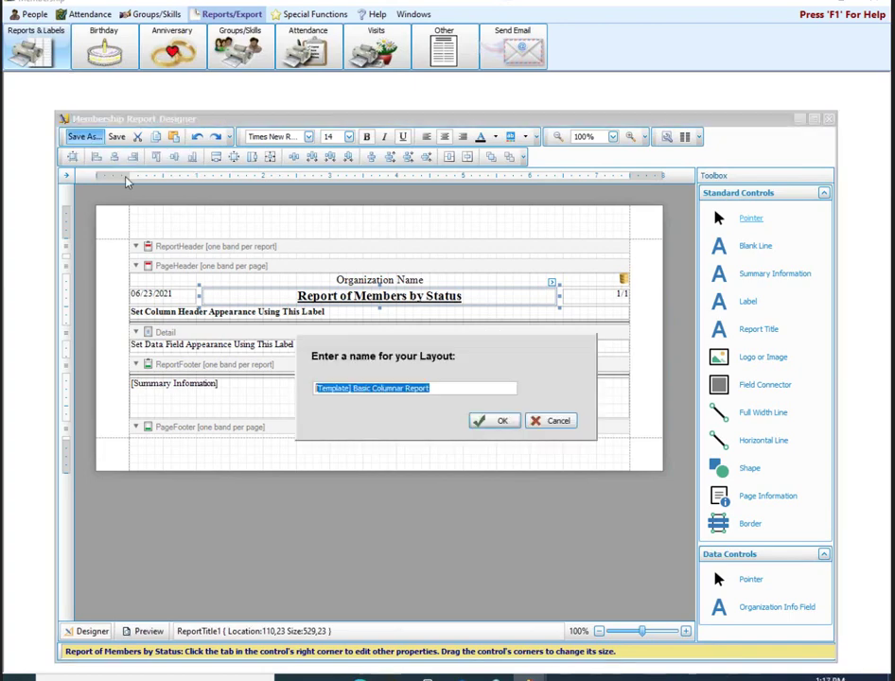
{"action": "left_click", "coordinate": [473, 387]}
{"action": "left_click_drag", "start_coordinate": [430, 388], "coordinate": [261, 390]}
{"action": "type", "text": "Report of Members b"}
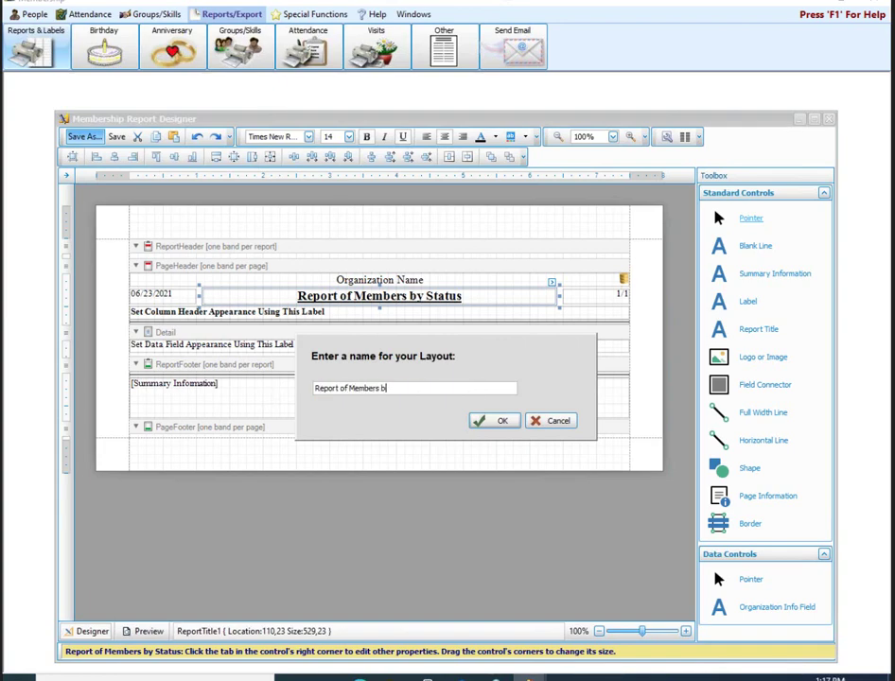
{"action": "type", "text": "u"}
{"action": "key", "text": "BackSpace"}
{"action": "type", "text": "y Status"}
{"action": "left_click", "coordinate": [498, 421]}
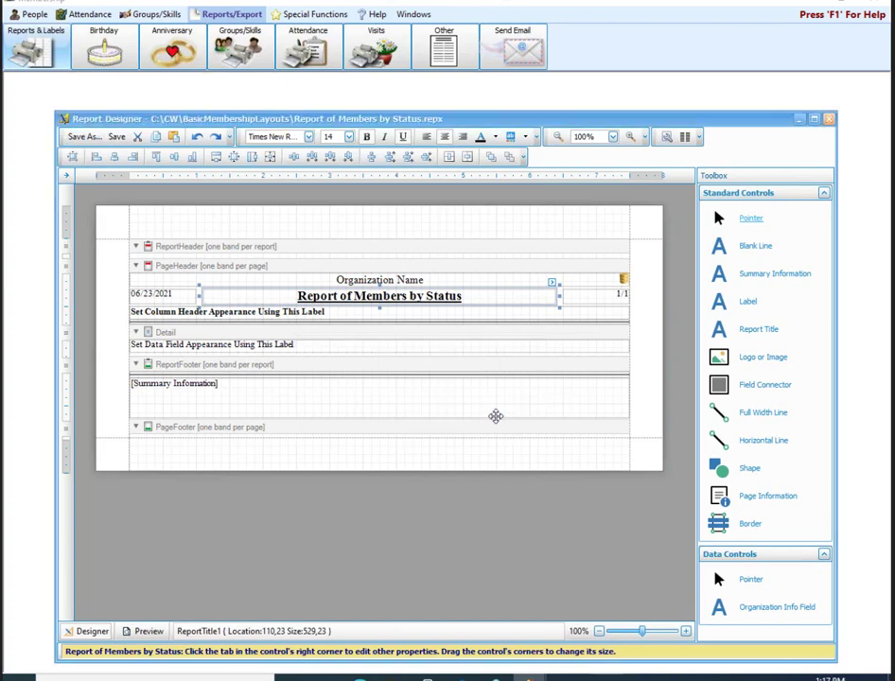
{"action": "left_click", "coordinate": [829, 120]}
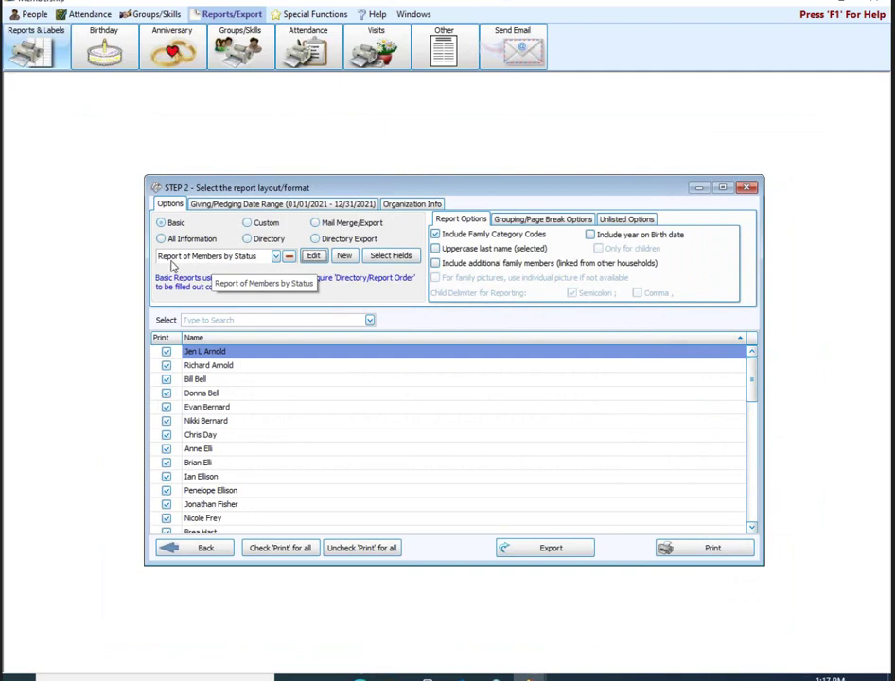
- Preview the printed report with the Report of Members by Status layout, and close the preview
{"action": "left_click", "coordinate": [737, 552]}
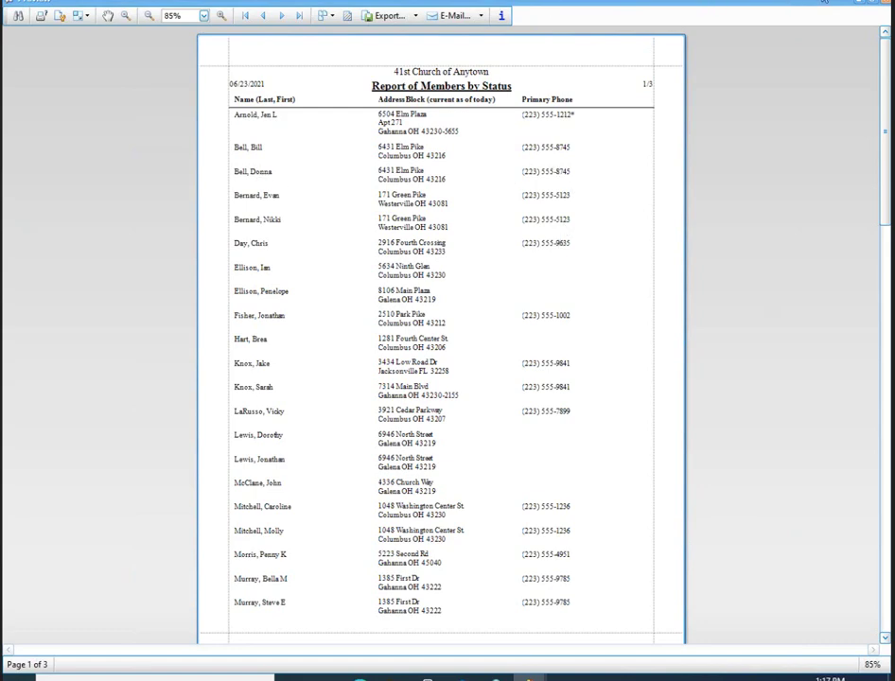
{"action": "left_click", "coordinate": [887, 4]}
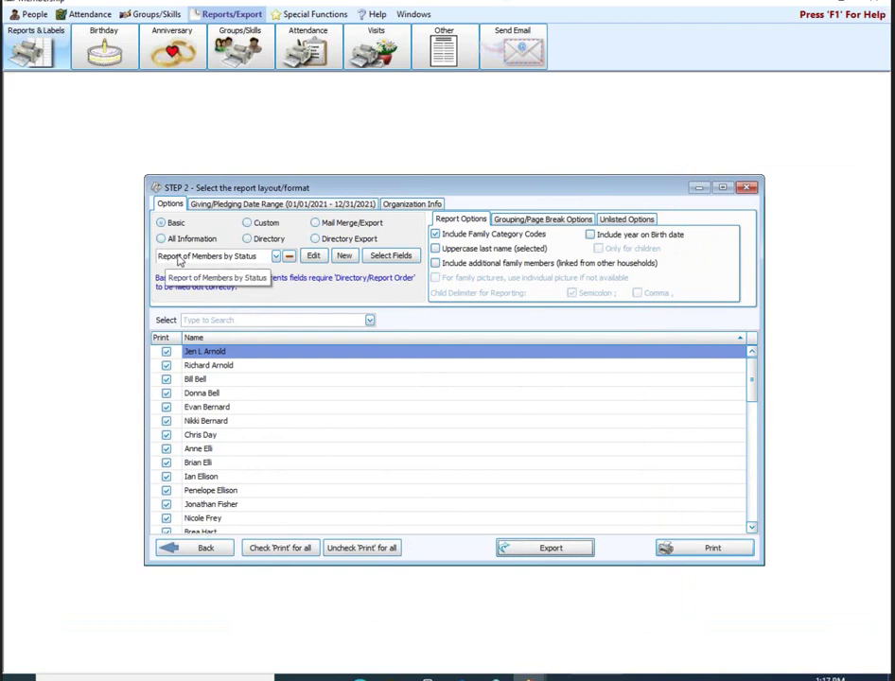
- Open the report's field selection and remove the Address Block (current as of today) and Primary Phone columns from the visible columns
{"action": "left_click", "coordinate": [391, 256]}
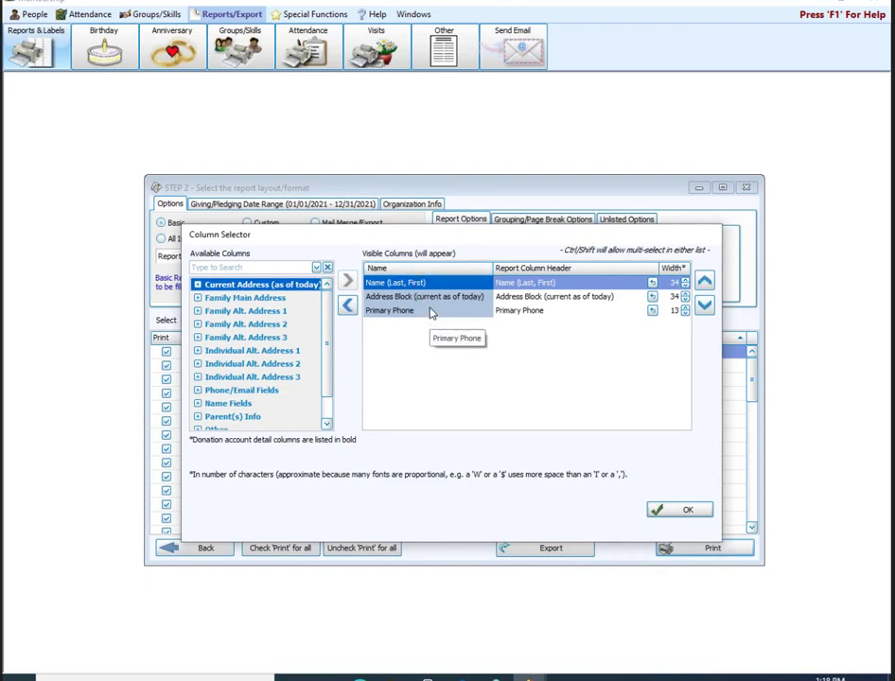
{"action": "left_click", "coordinate": [426, 299]}
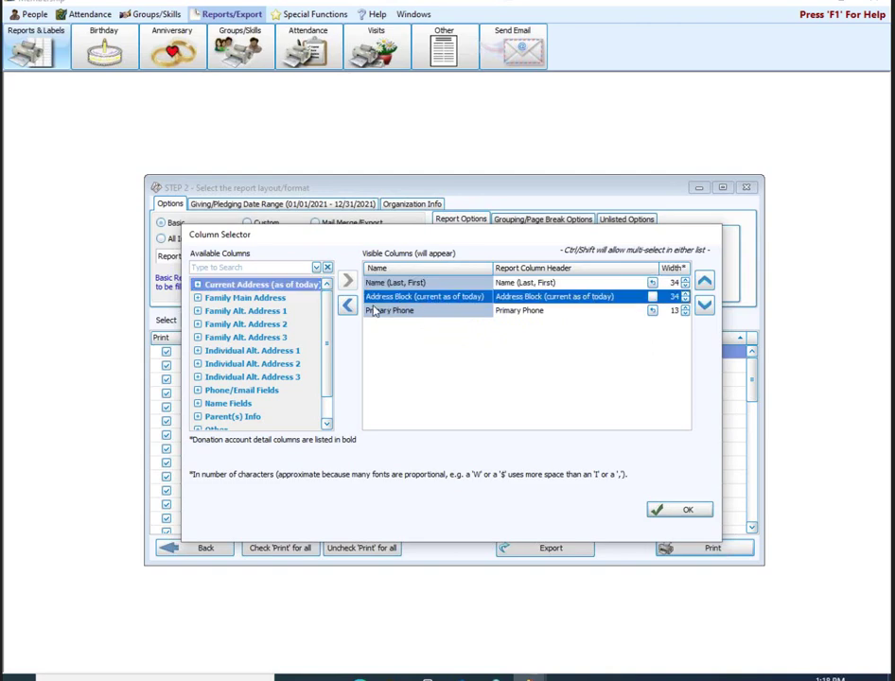
{"action": "double_click", "coordinate": [386, 299]}
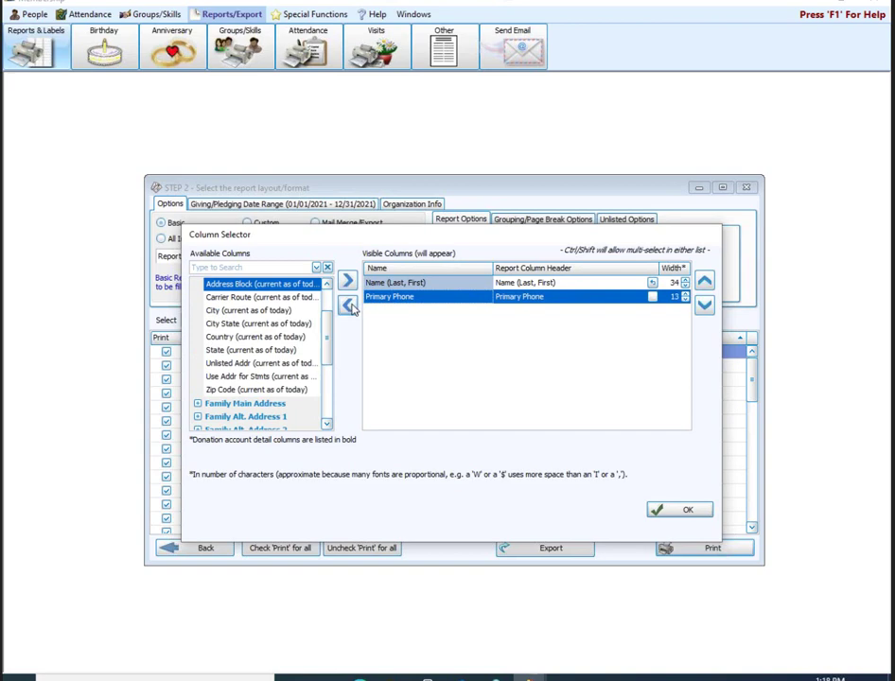
{"action": "left_click", "coordinate": [349, 309]}
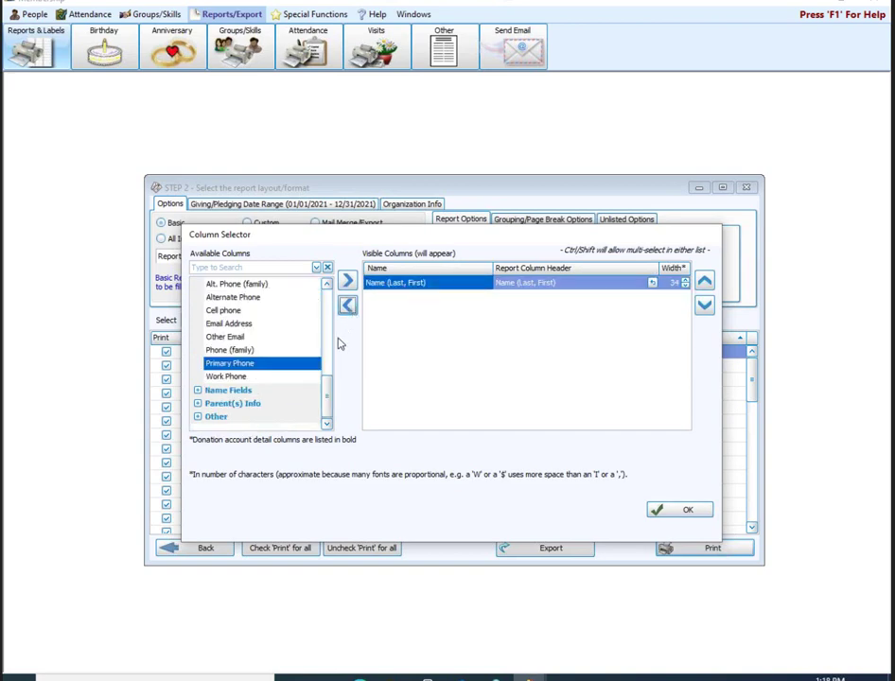
- Add the Age field from the Other group to the report's visible columns
{"action": "left_click", "coordinate": [216, 416]}
{"action": "scroll", "coordinate": [328, 284], "scroll_direction": "down", "scroll_amount": 2}
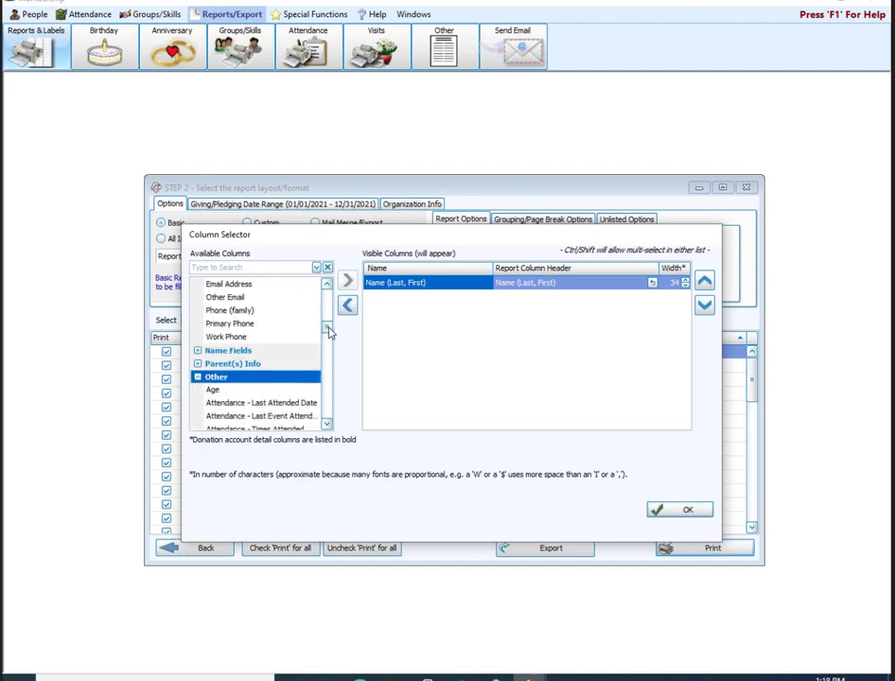
{"action": "scroll", "coordinate": [322, 294], "scroll_direction": "up", "scroll_amount": 8}
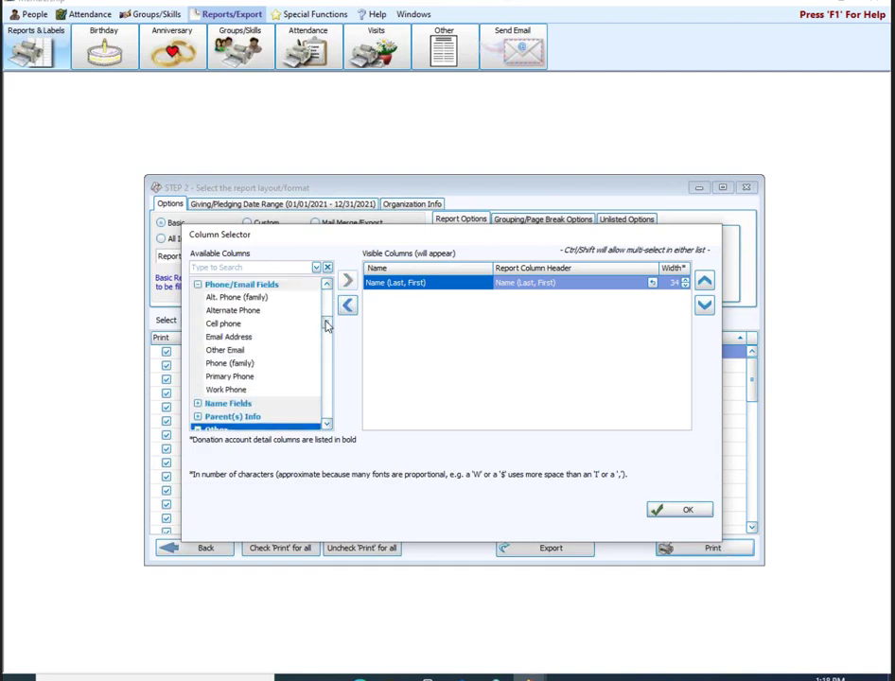
{"action": "scroll", "coordinate": [321, 295], "scroll_direction": "down", "scroll_amount": 3}
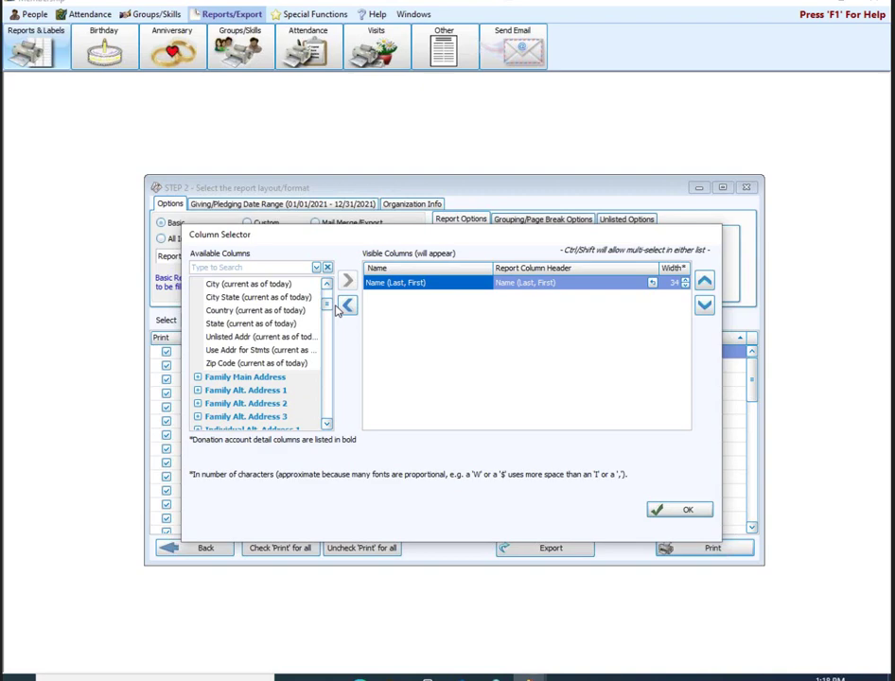
{"action": "scroll", "coordinate": [337, 312], "scroll_direction": "down", "scroll_amount": 7}
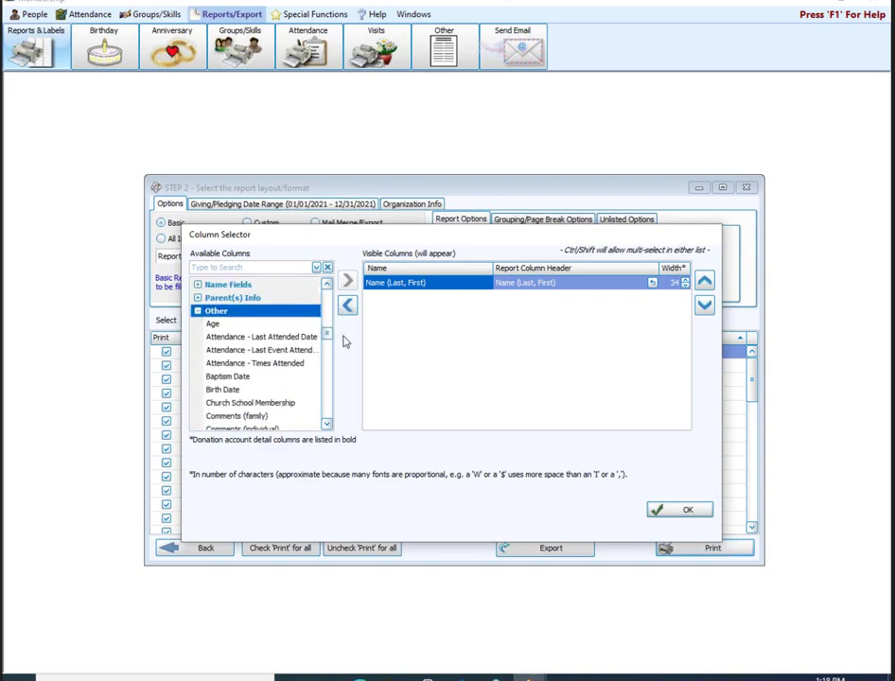
{"action": "double_click", "coordinate": [213, 300]}
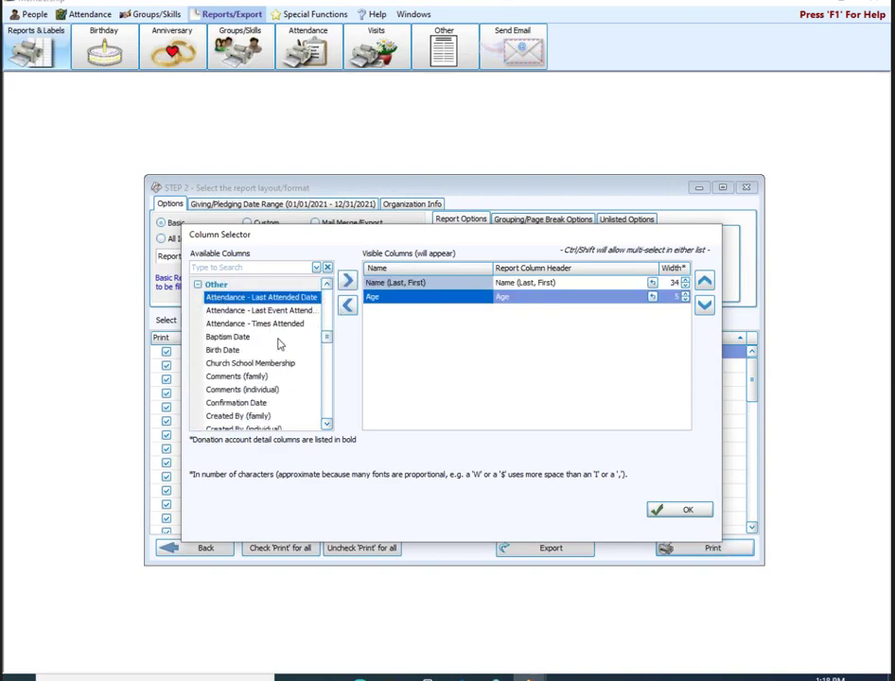
- Search the available columns for "status" and add the Status field between the Name (Last, First) and Age columns
{"action": "scroll", "coordinate": [331, 313], "scroll_direction": "down", "scroll_amount": 8}
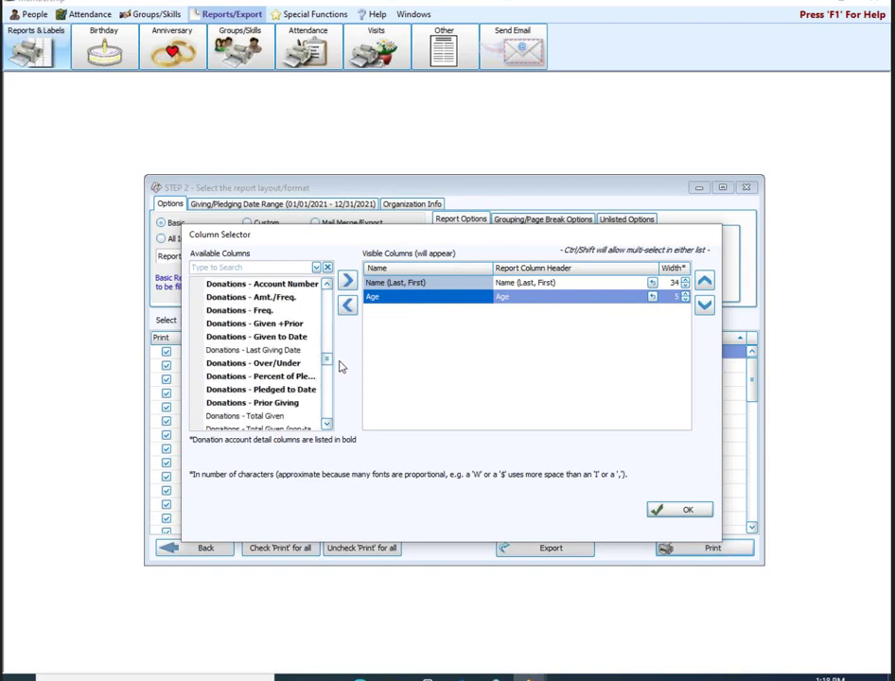
{"action": "scroll", "coordinate": [340, 366], "scroll_direction": "down", "scroll_amount": 3}
{"action": "left_click", "coordinate": [218, 265]}
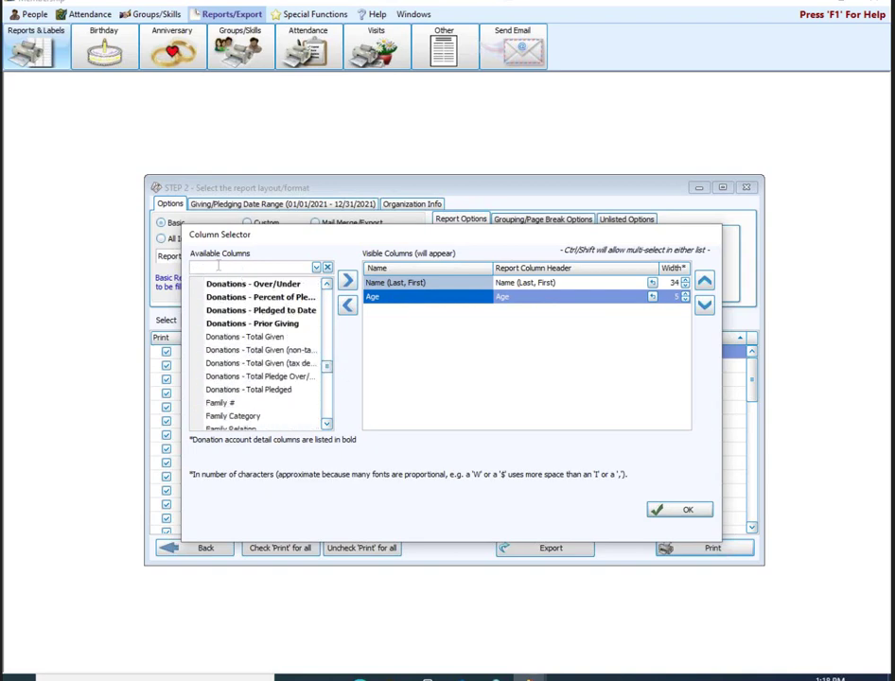
{"action": "type", "text": "status"}
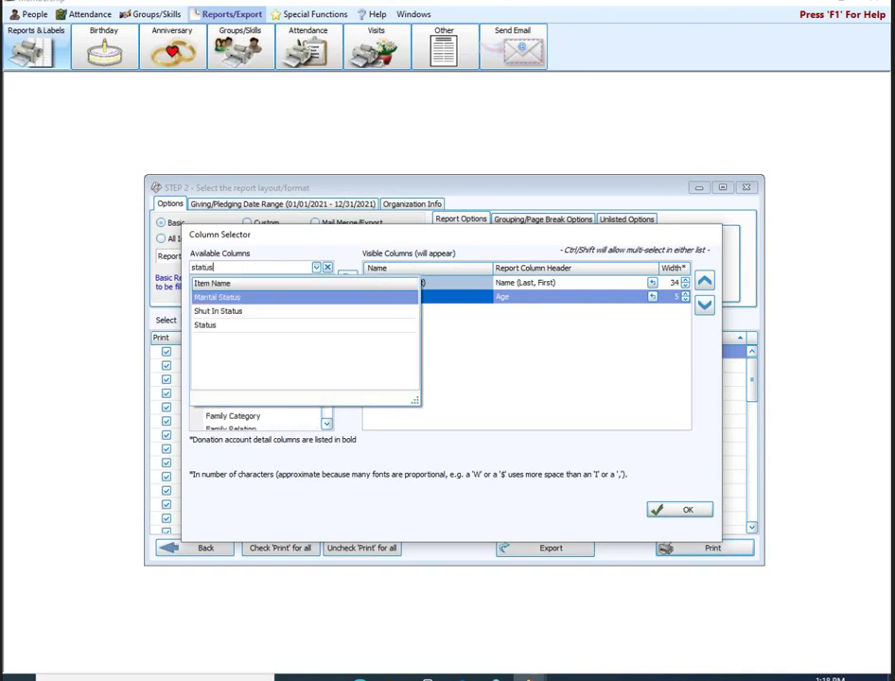
{"action": "left_click", "coordinate": [305, 327]}
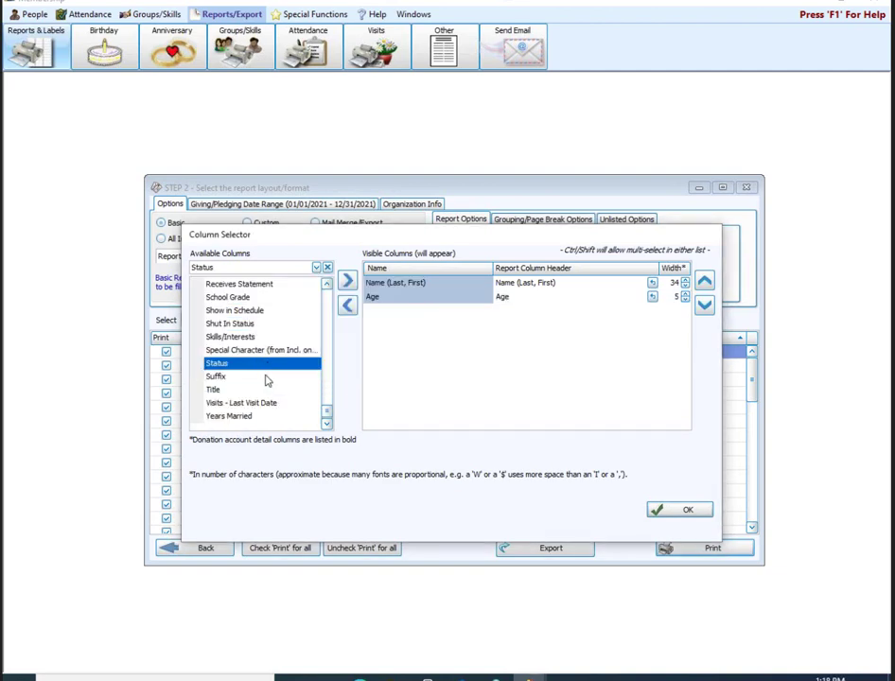
{"action": "left_click", "coordinate": [346, 280]}
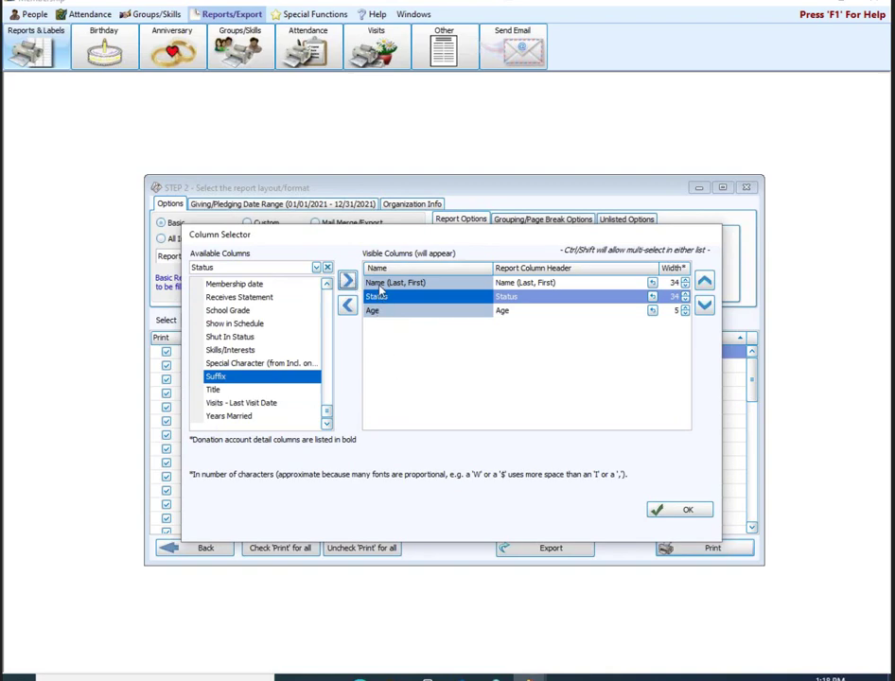
- Change the report header of the Name (Last, First) column to "Name", accept the column selection, and preview the printed report
{"action": "left_click", "coordinate": [600, 282]}
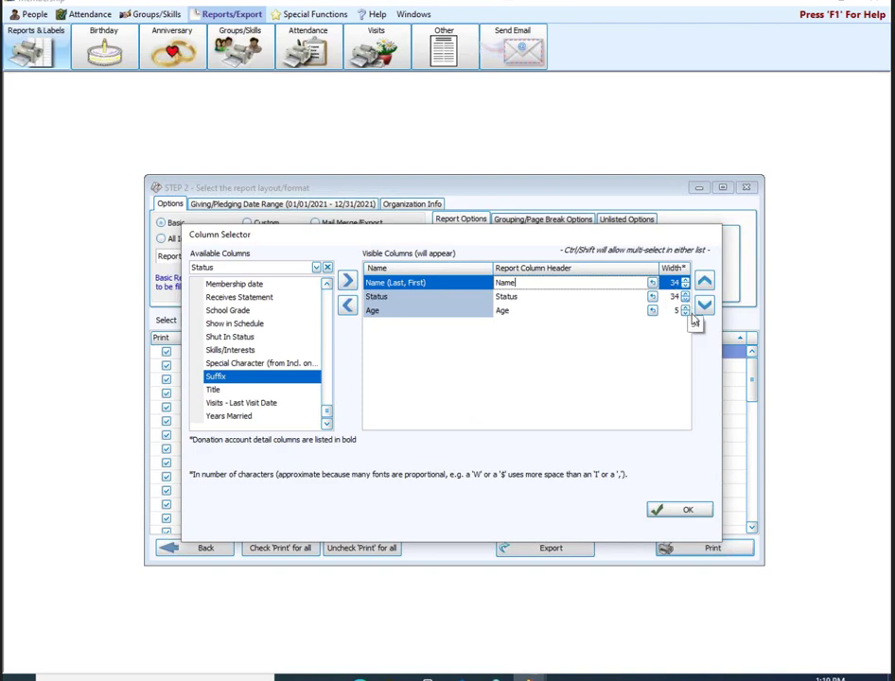
{"action": "left_click", "coordinate": [685, 512]}
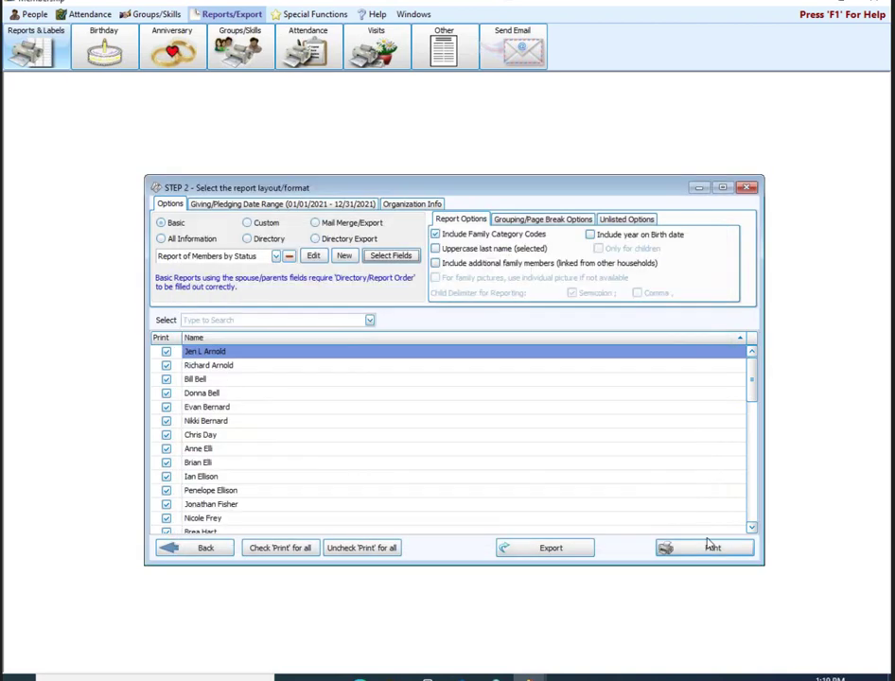
{"action": "left_click", "coordinate": [729, 556]}
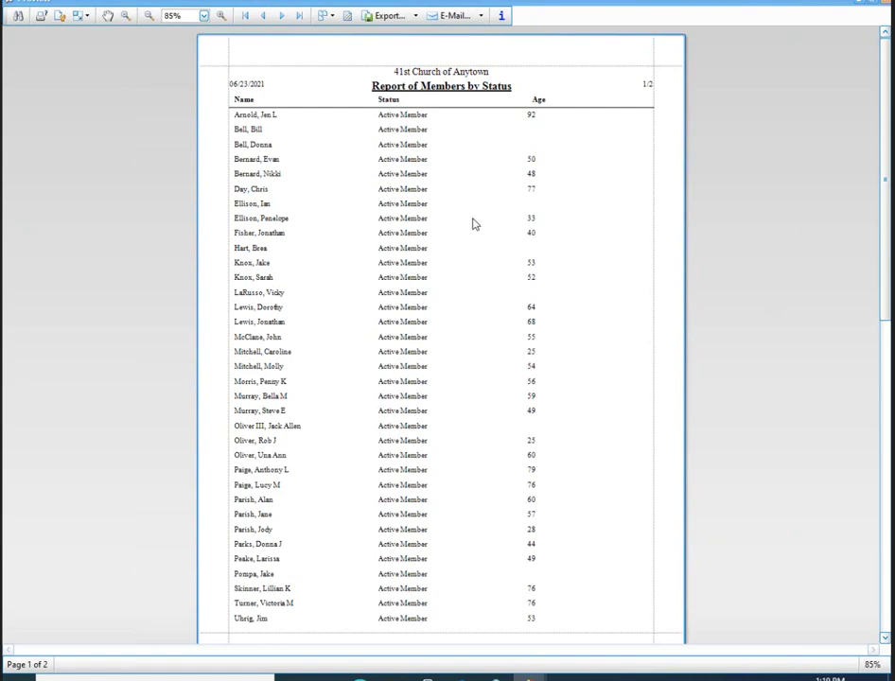
- Look through both pages of the Report of Members by Status preview, including the criteria at the end, and close it
{"action": "scroll", "coordinate": [423, 126], "scroll_direction": "down", "scroll_amount": 3}
{"action": "scroll", "coordinate": [423, 114], "scroll_direction": "up", "scroll_amount": 3}
{"action": "scroll", "coordinate": [307, 573], "scroll_direction": "down", "scroll_amount": 8}
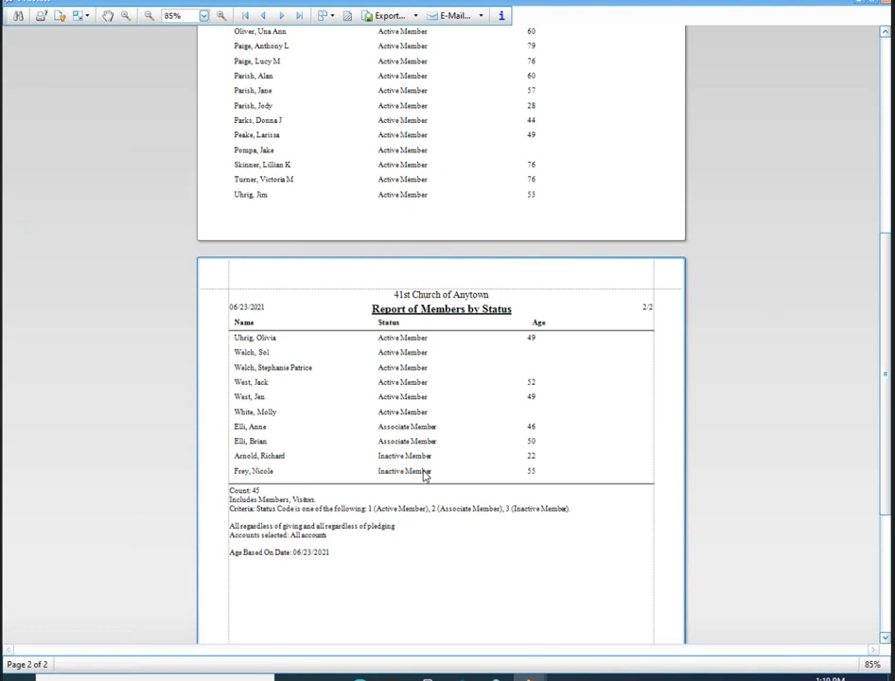
{"action": "scroll", "coordinate": [425, 476], "scroll_direction": "up", "scroll_amount": 8}
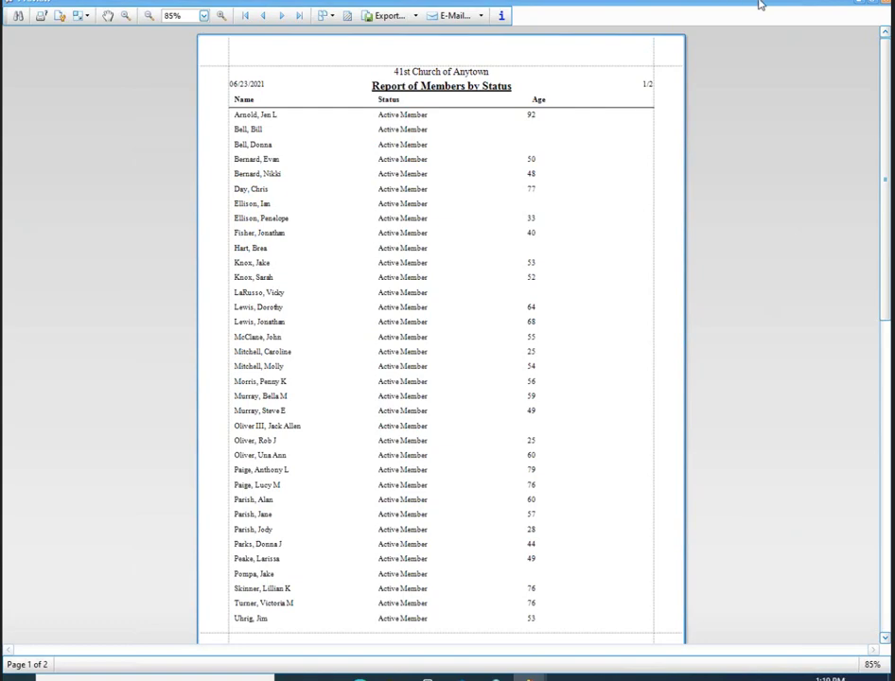
{"action": "left_click", "coordinate": [887, 3]}
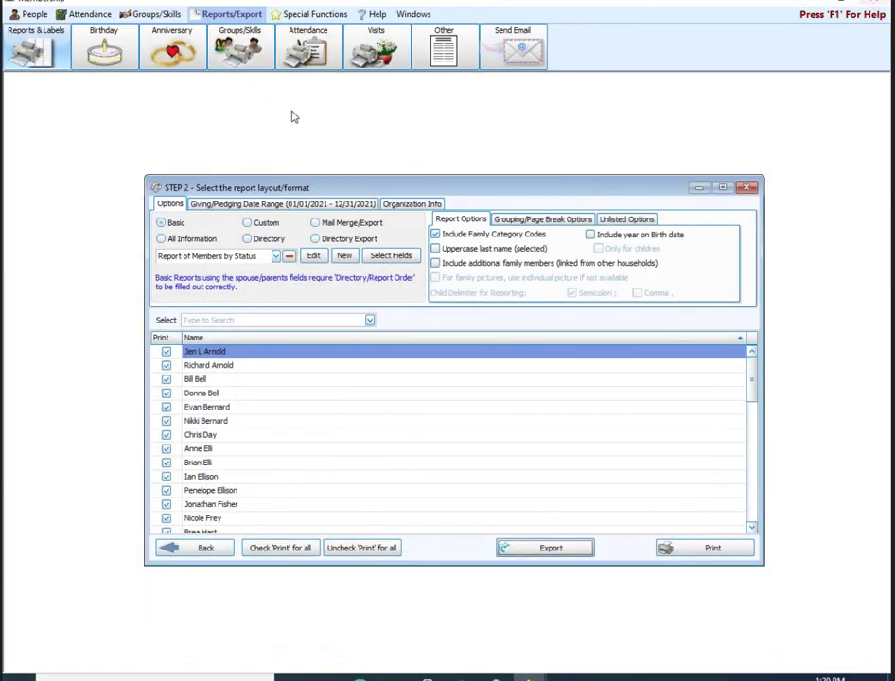
- Switch the report type to All Information and choose the [Template] Basic All Information layout
{"action": "left_click", "coordinate": [177, 240]}
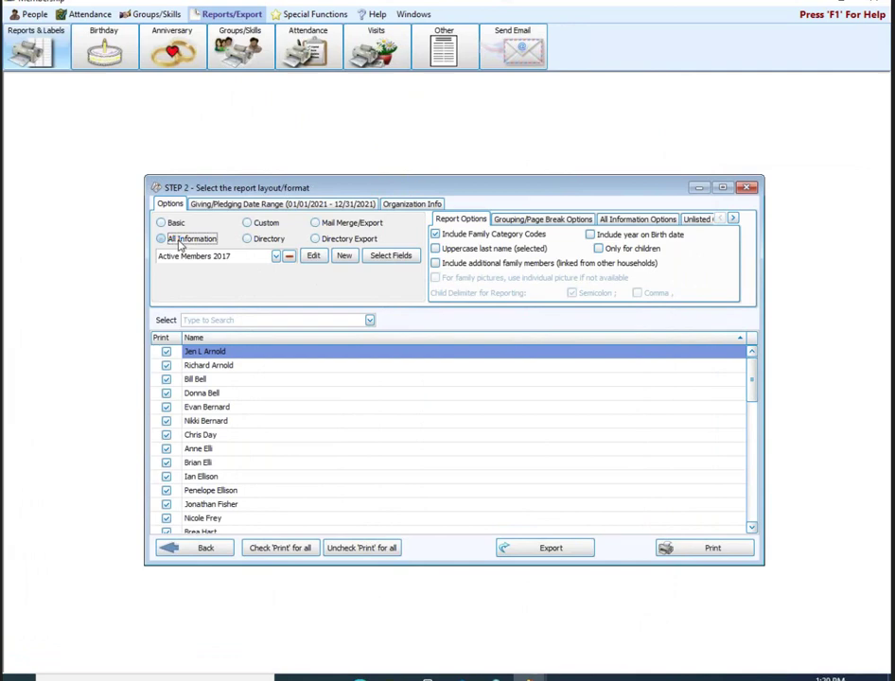
{"action": "left_click", "coordinate": [276, 257]}
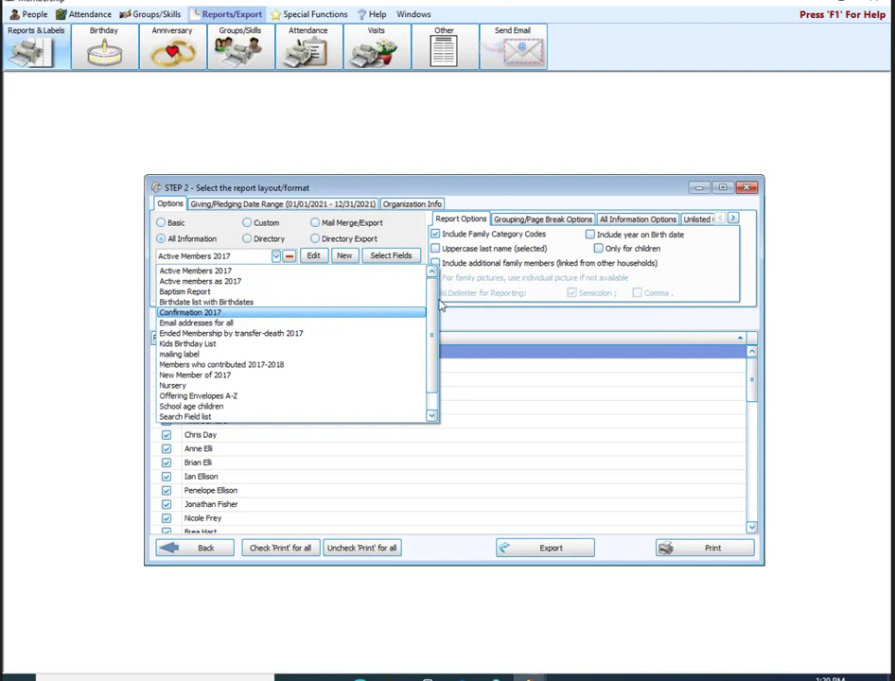
{"action": "scroll", "coordinate": [283, 397], "scroll_direction": "down", "scroll_amount": 1}
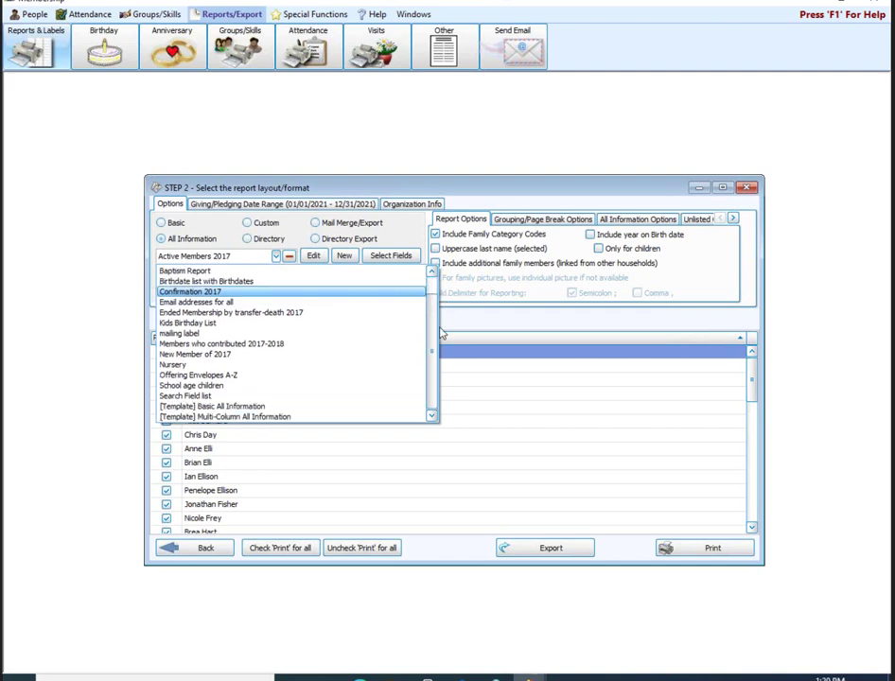
{"action": "left_click", "coordinate": [224, 407]}
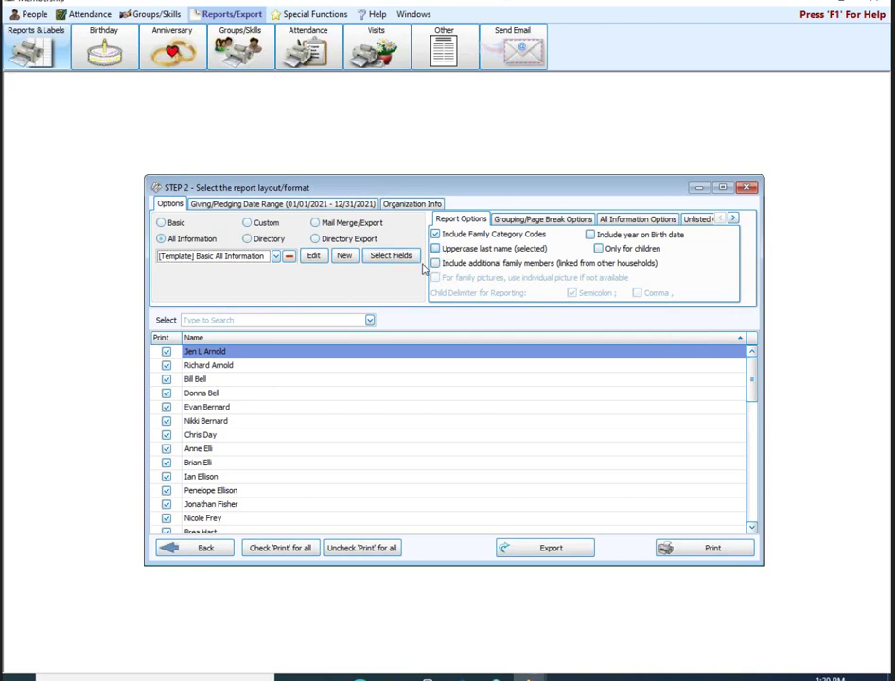
- Preview the Basic All Information report, look through its first pages, and close the preview
{"action": "left_click", "coordinate": [728, 554]}
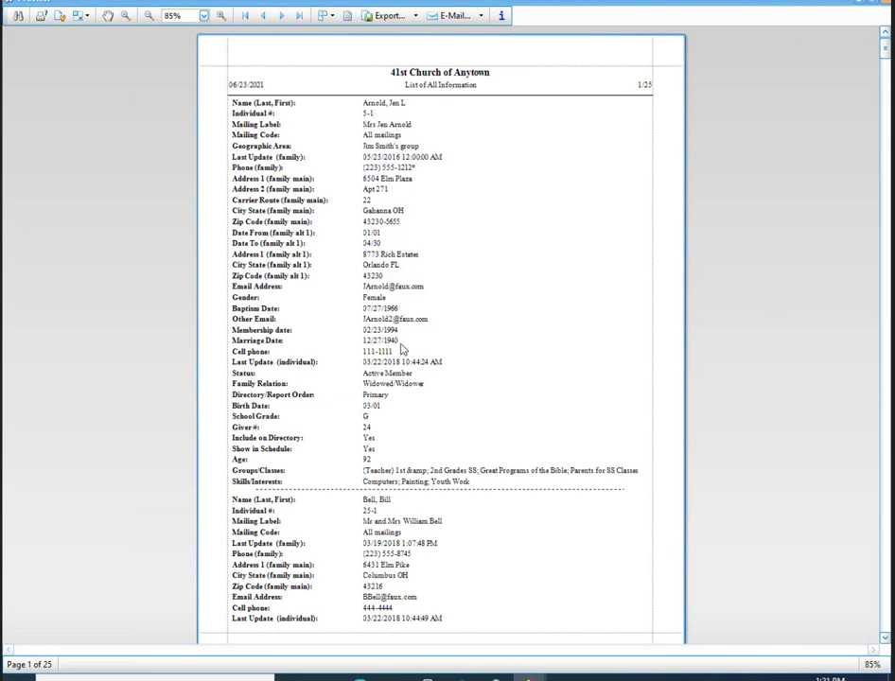
{"action": "scroll", "coordinate": [417, 450], "scroll_direction": "down", "scroll_amount": 3}
{"action": "scroll", "coordinate": [417, 449], "scroll_direction": "down", "scroll_amount": 10}
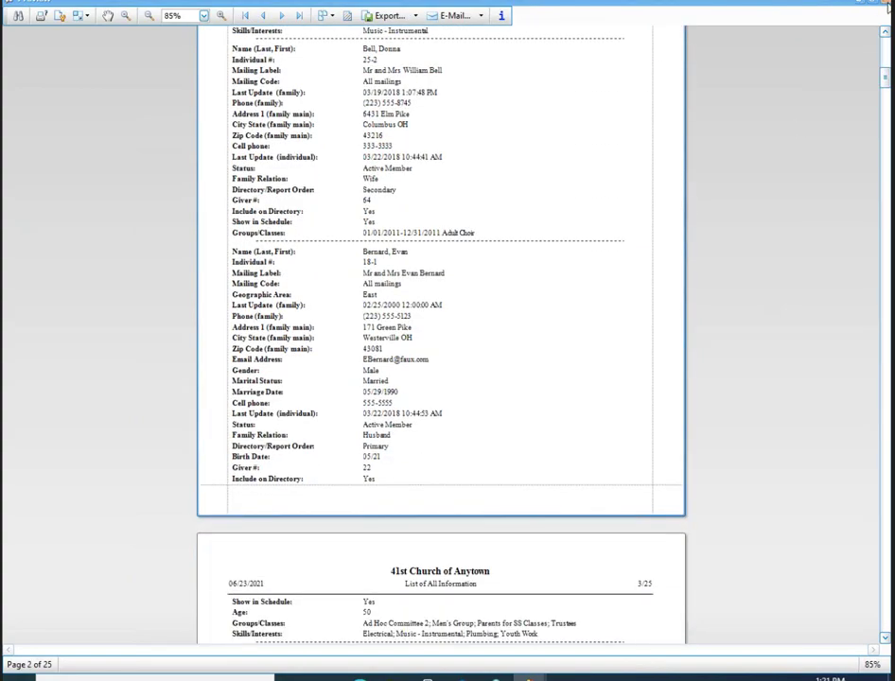
{"action": "left_click", "coordinate": [887, 5]}
- Choose the [Template] Multi-Column All Information layout, preview it to examine its two-column pages, and close the preview
{"action": "left_click", "coordinate": [275, 256]}
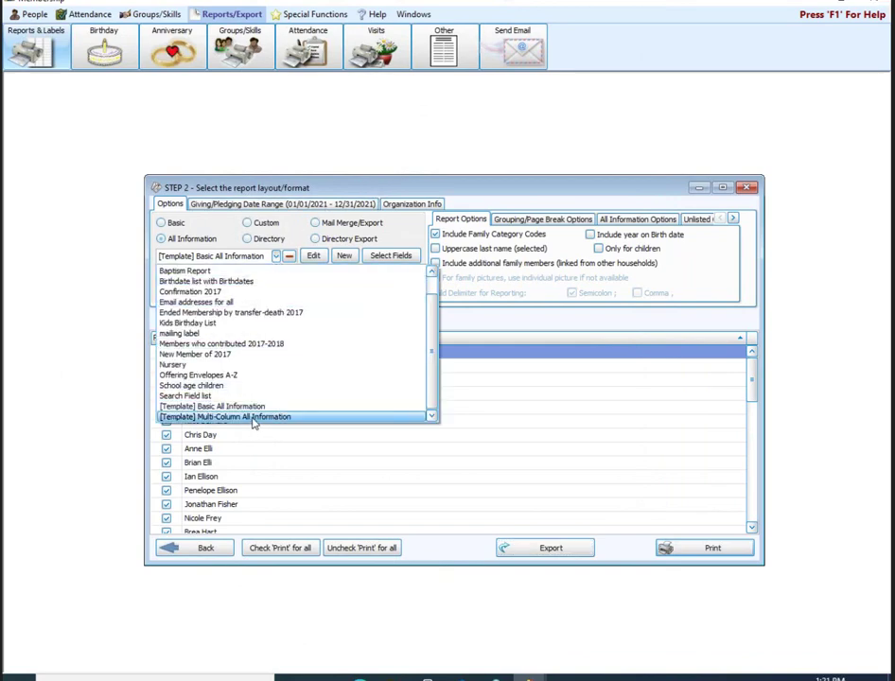
{"action": "left_click", "coordinate": [252, 419]}
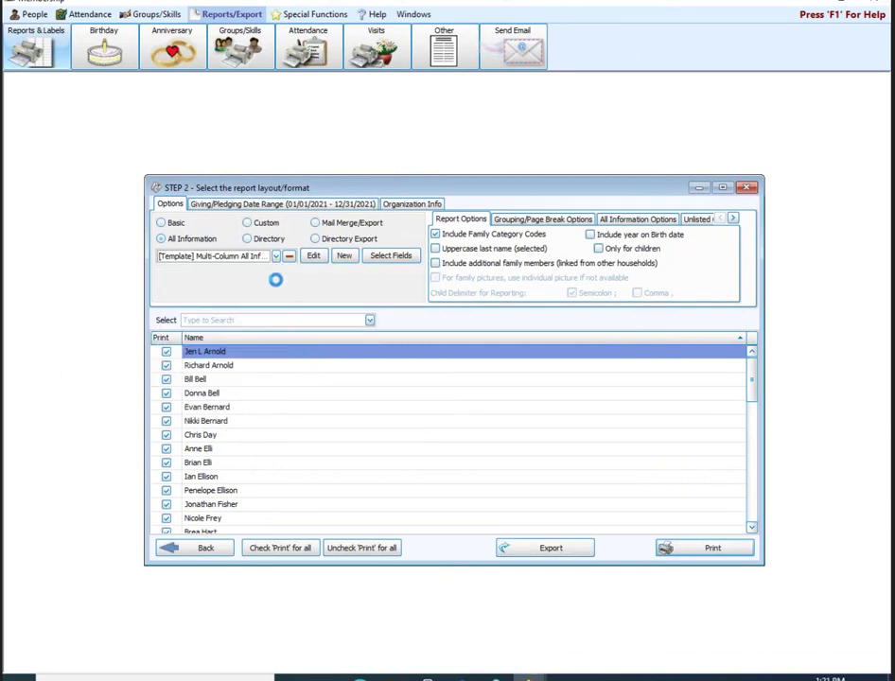
{"action": "left_click", "coordinate": [739, 556]}
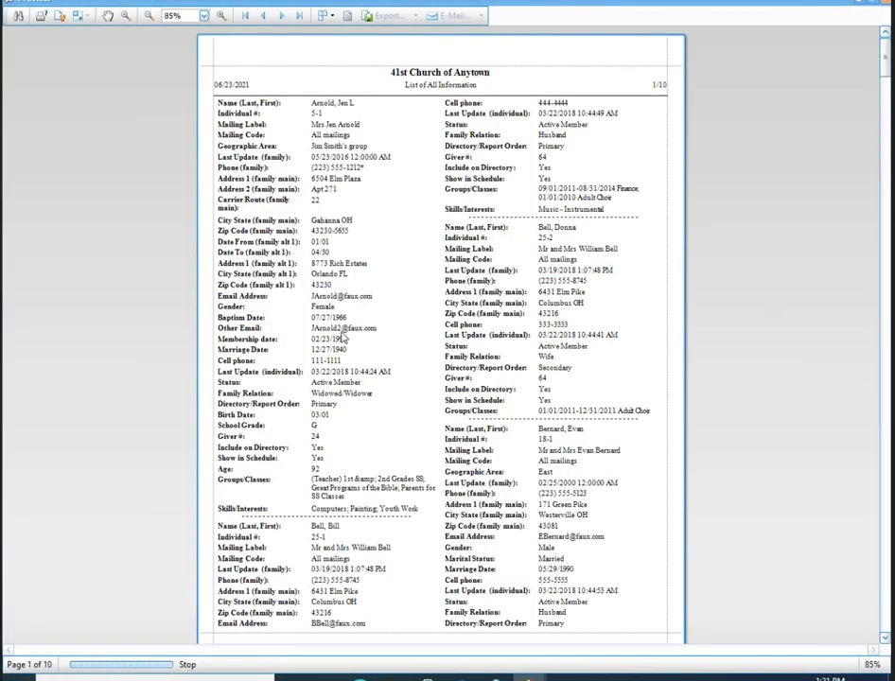
{"action": "scroll", "coordinate": [573, 511], "scroll_direction": "down", "scroll_amount": 5}
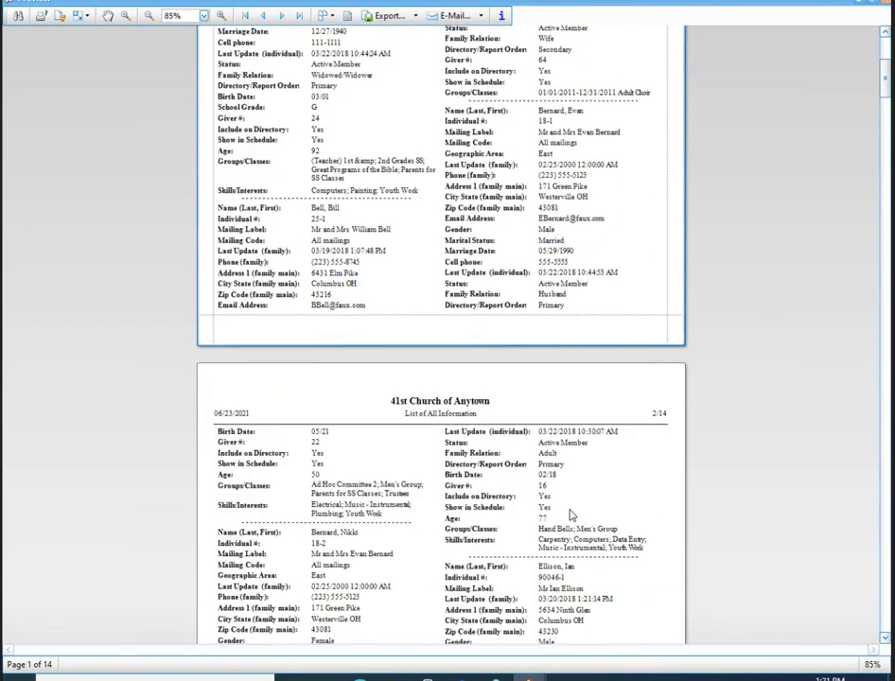
{"action": "scroll", "coordinate": [572, 516], "scroll_direction": "down", "scroll_amount": 5}
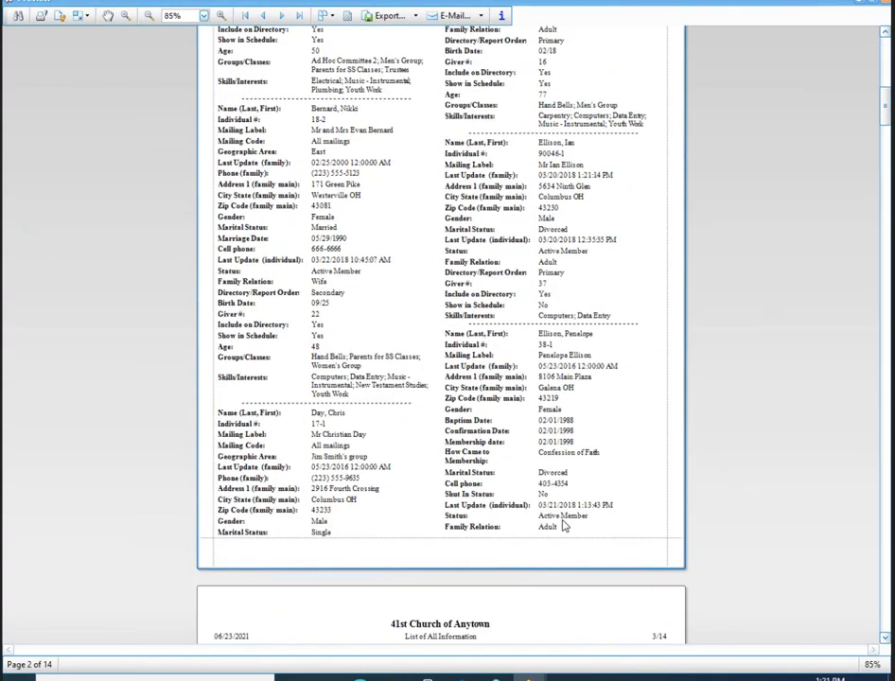
{"action": "scroll", "coordinate": [563, 526], "scroll_direction": "down", "scroll_amount": 4}
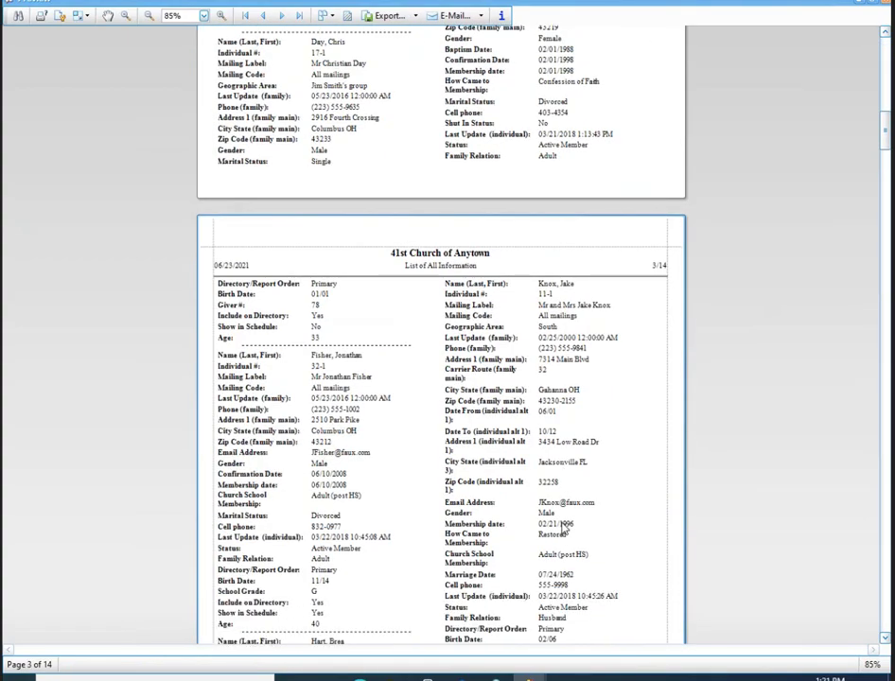
{"action": "scroll", "coordinate": [565, 527], "scroll_direction": "up", "scroll_amount": 8}
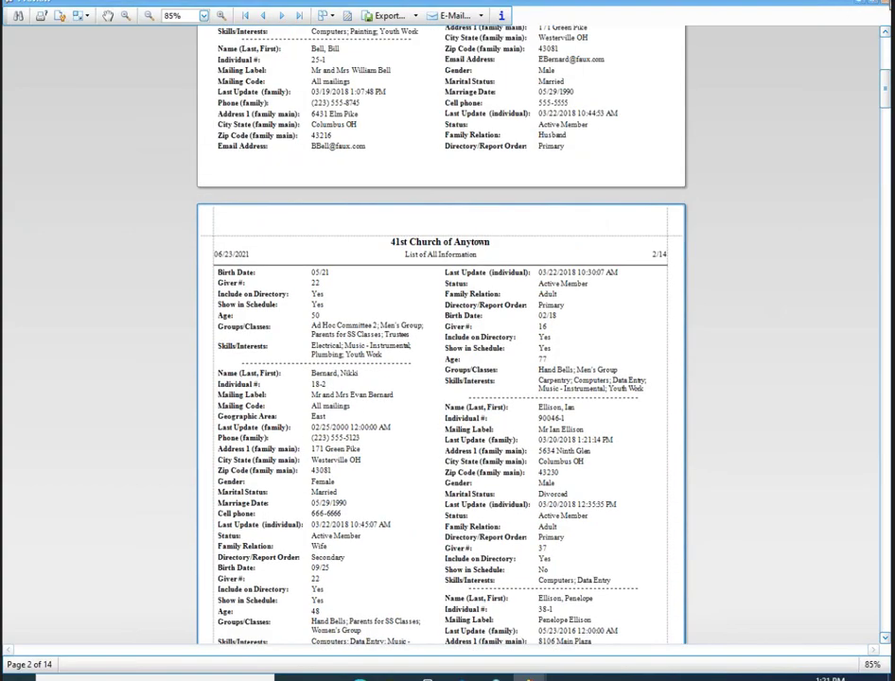
{"action": "key", "text": "Escape"}
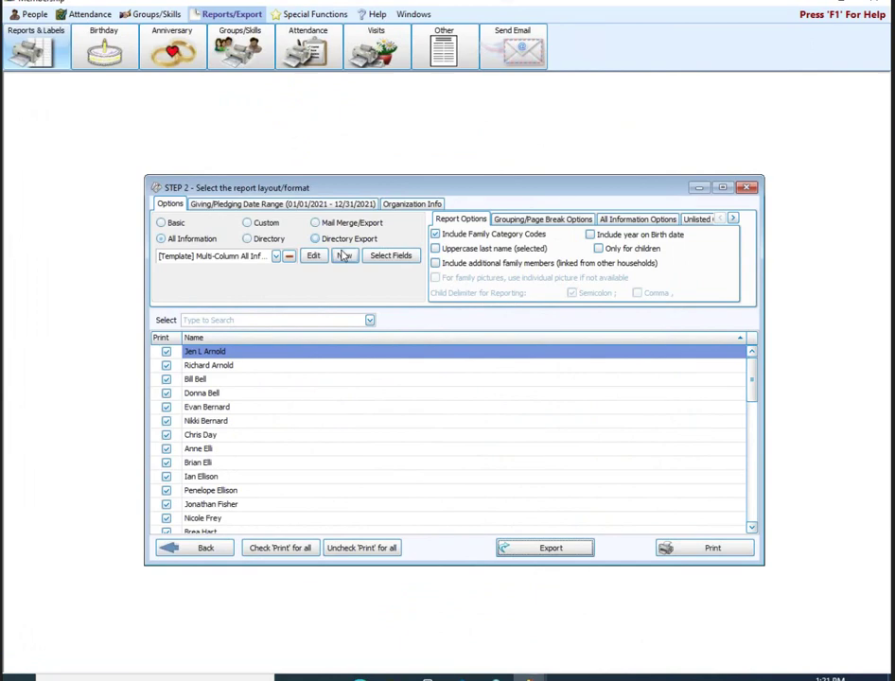
- Select the [Template] Basic All Information layout again and turn on a page break on each person
{"action": "left_click", "coordinate": [276, 257]}
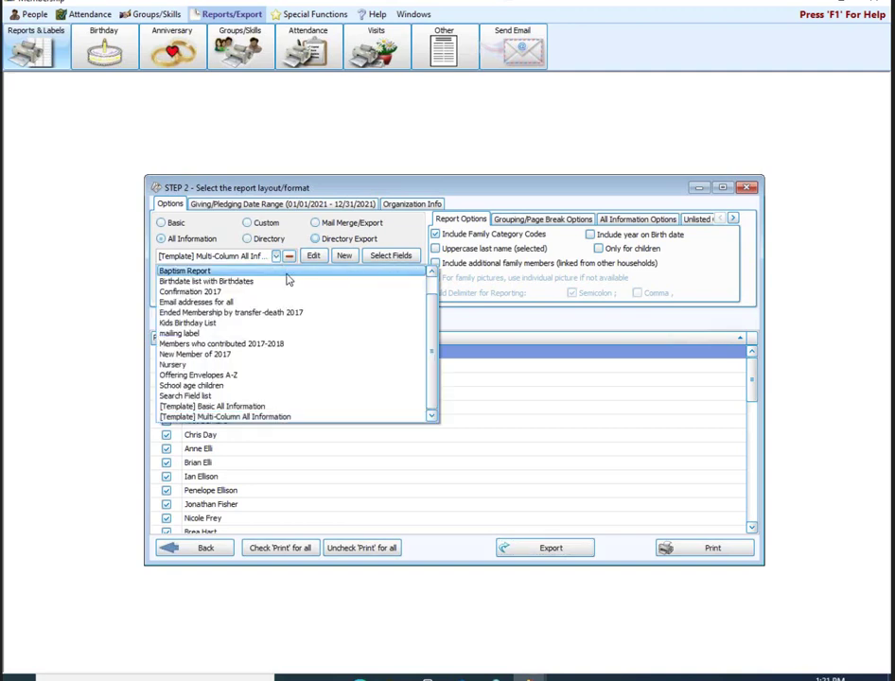
{"action": "left_click", "coordinate": [309, 412]}
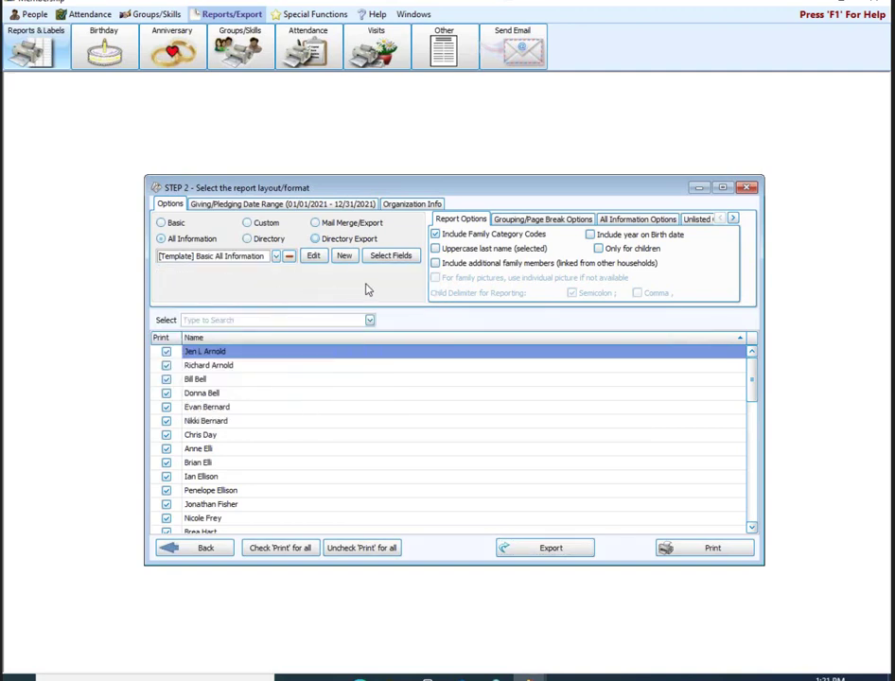
{"action": "left_click", "coordinate": [515, 221]}
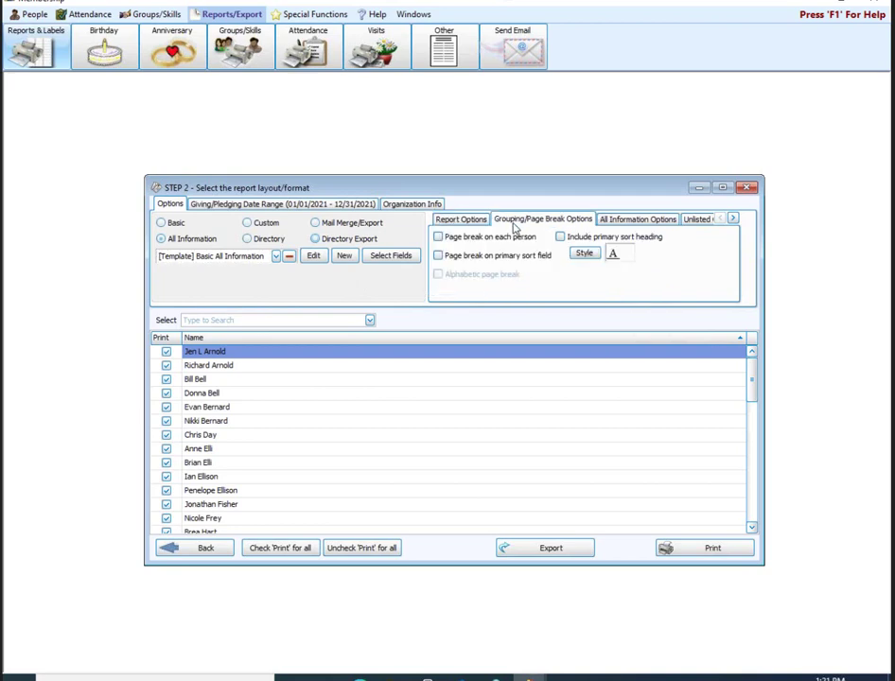
{"action": "left_click", "coordinate": [461, 242]}
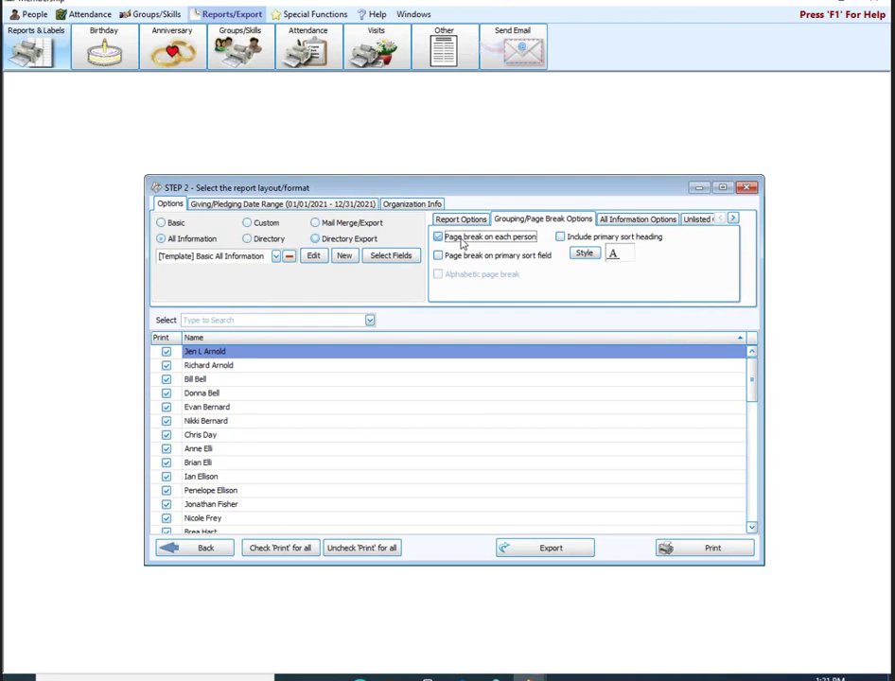
- Set the All Information options to print empty fields and print a line for each empty field
{"action": "left_click", "coordinate": [630, 220]}
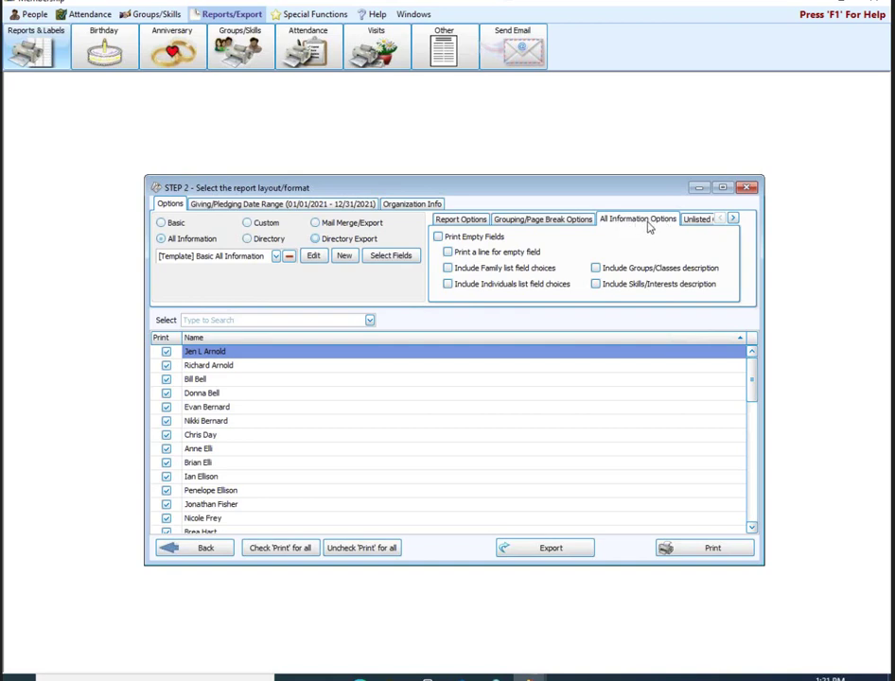
{"action": "left_click", "coordinate": [483, 240]}
{"action": "left_click", "coordinate": [529, 255]}
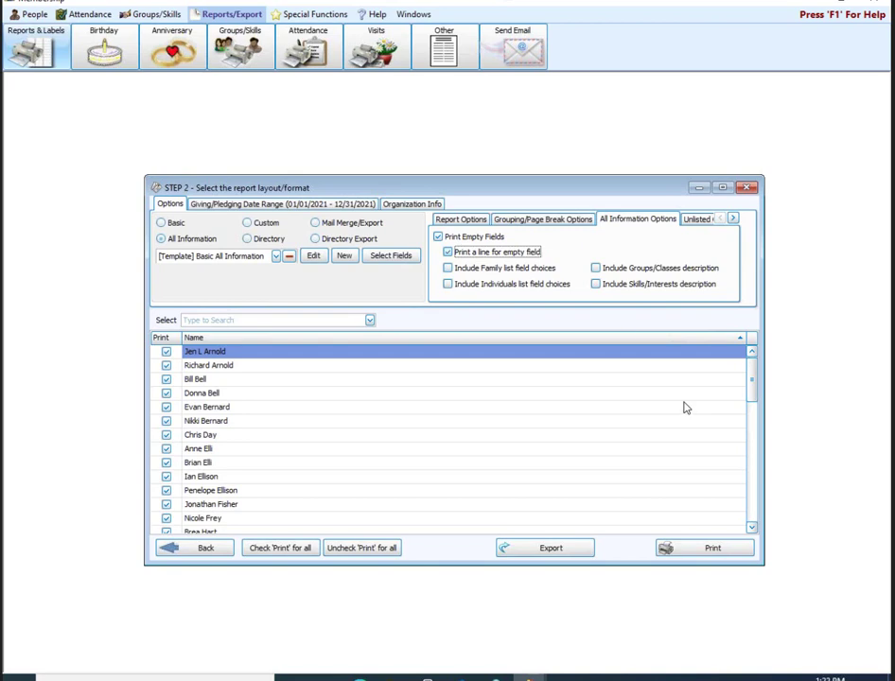
- Preview the report, examine the blank lines for empty fields and the per-person page breaks, and close the preview
{"action": "left_click", "coordinate": [710, 545]}
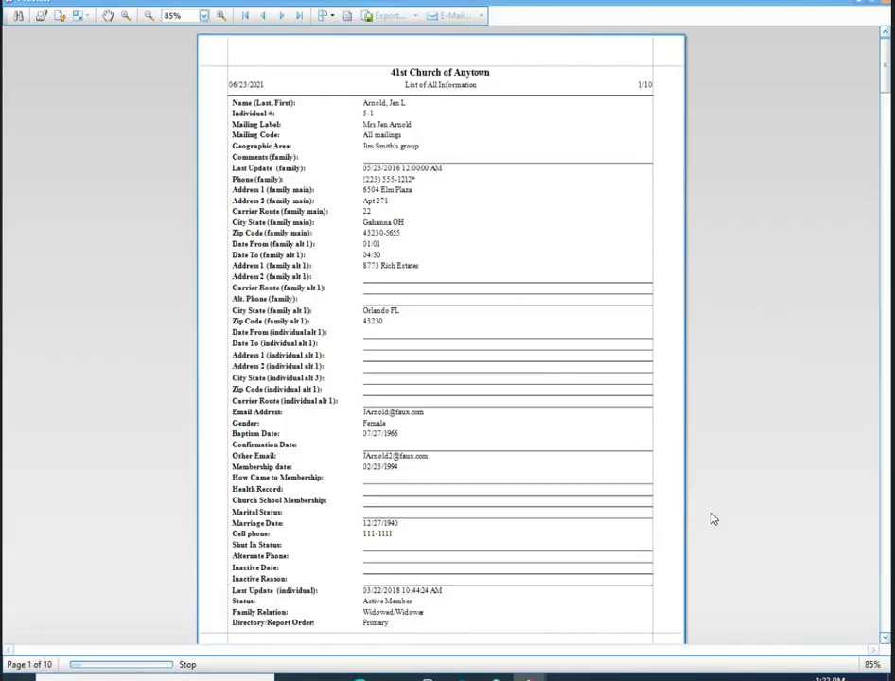
{"action": "scroll", "coordinate": [404, 210], "scroll_direction": "down", "scroll_amount": 3}
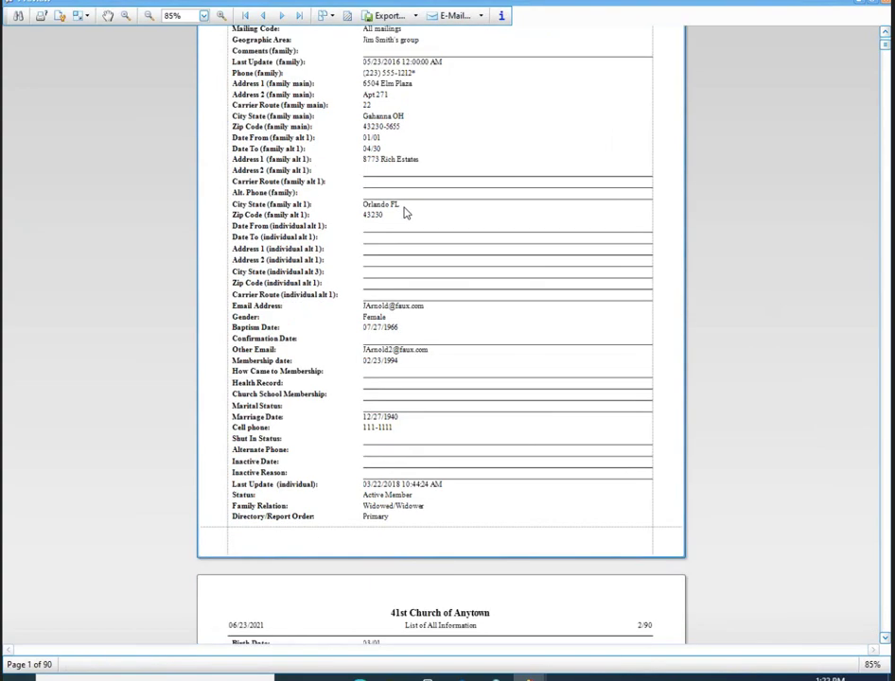
{"action": "scroll", "coordinate": [405, 210], "scroll_direction": "down", "scroll_amount": 10}
{"action": "scroll", "coordinate": [405, 212], "scroll_direction": "up", "scroll_amount": 5}
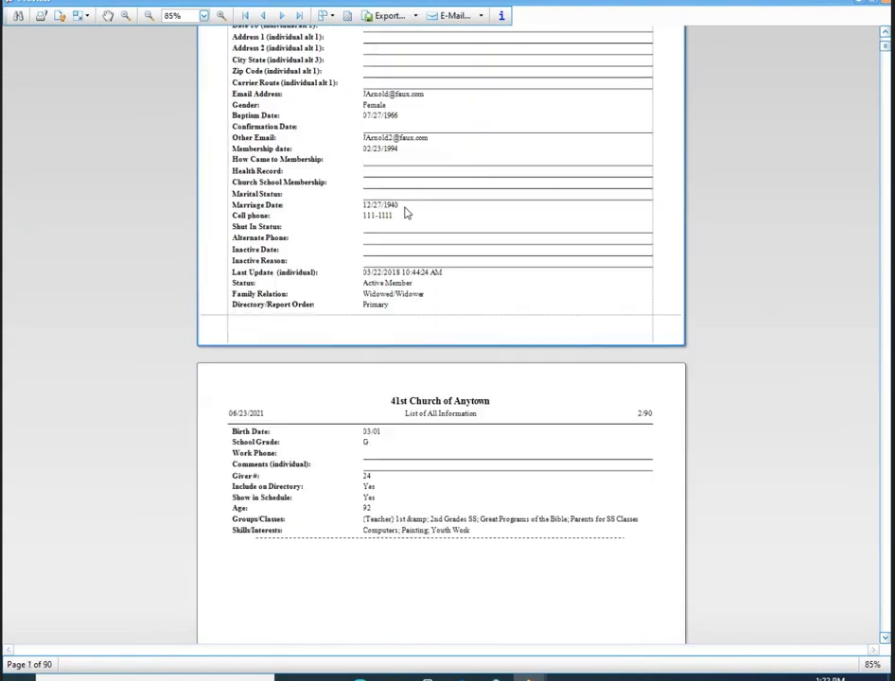
{"action": "scroll", "coordinate": [402, 189], "scroll_direction": "up", "scroll_amount": 4}
{"action": "scroll", "coordinate": [397, 142], "scroll_direction": "down", "scroll_amount": 6}
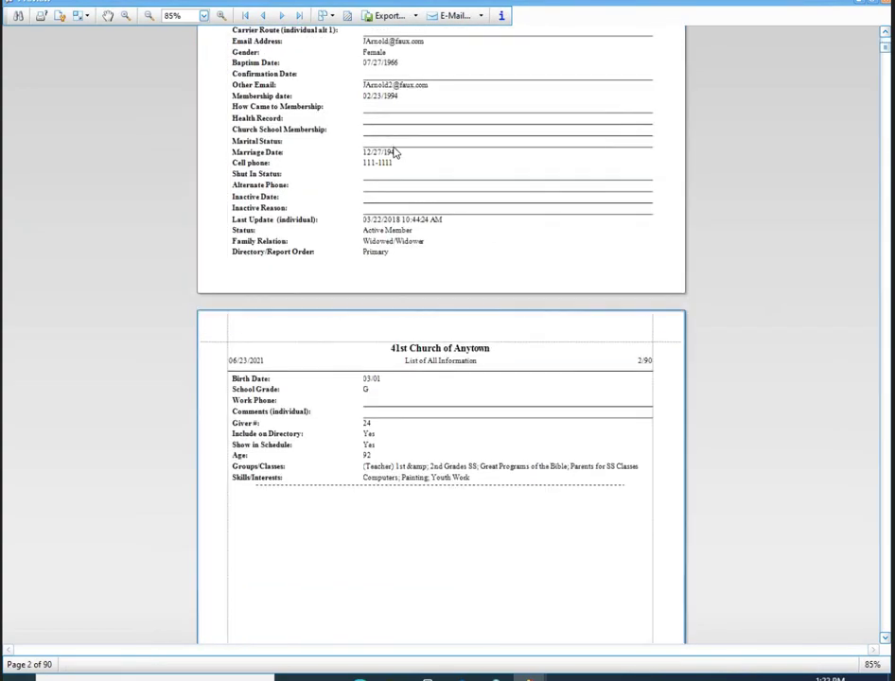
{"action": "scroll", "coordinate": [397, 156], "scroll_direction": "down", "scroll_amount": 20}
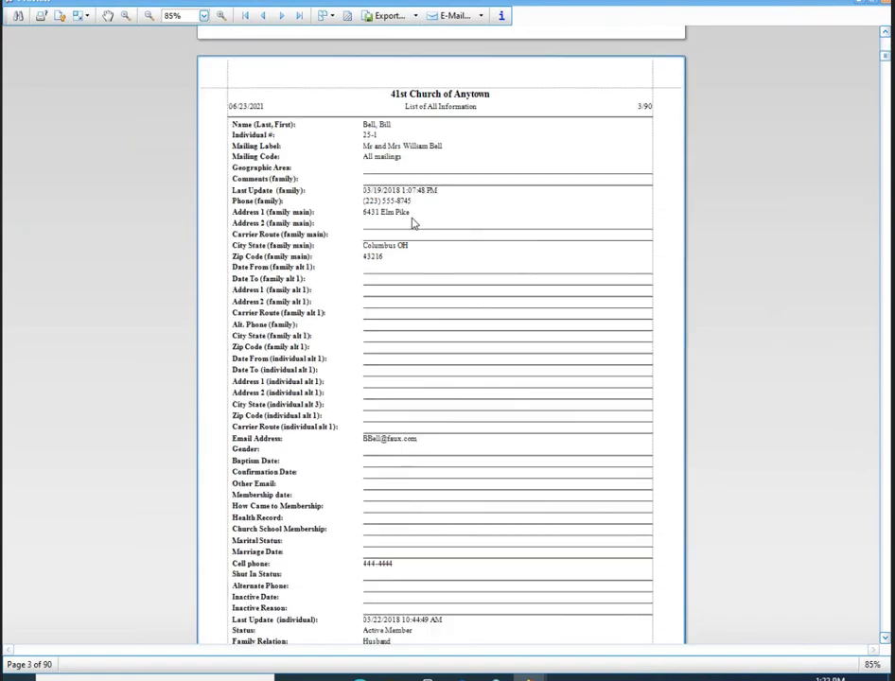
{"action": "scroll", "coordinate": [412, 223], "scroll_direction": "down", "scroll_amount": 9}
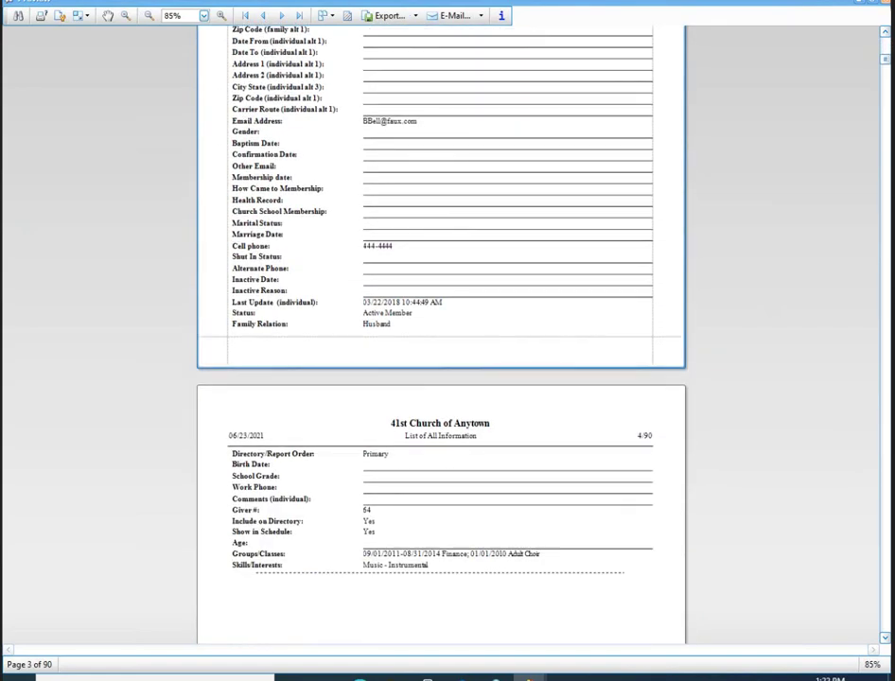
{"action": "key", "text": "alt+F4"}
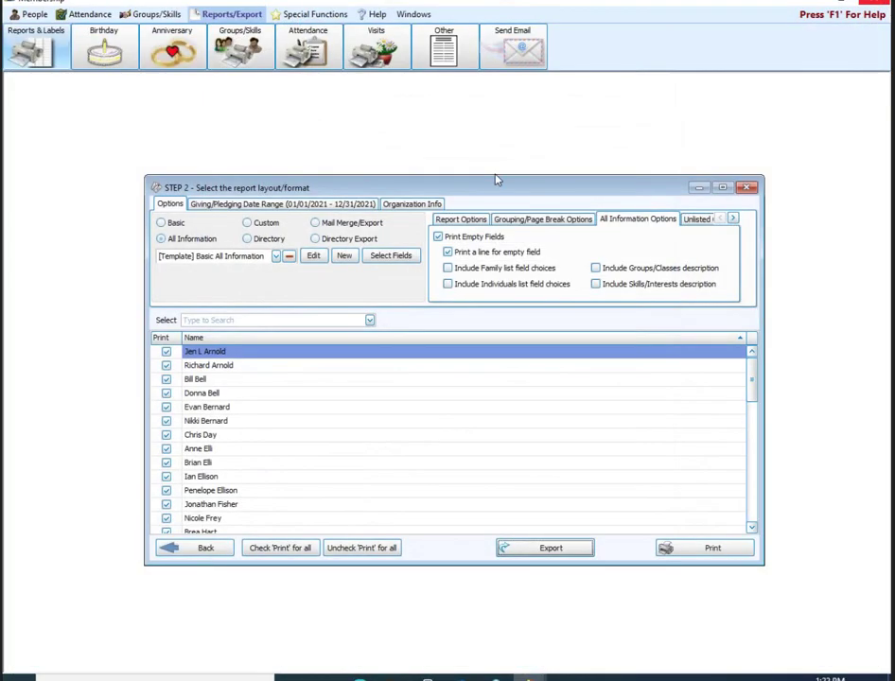
- Create a new All Information report named "Peace Church Cleanup" in portrait orientation on Letter paper
{"action": "left_click", "coordinate": [346, 257]}
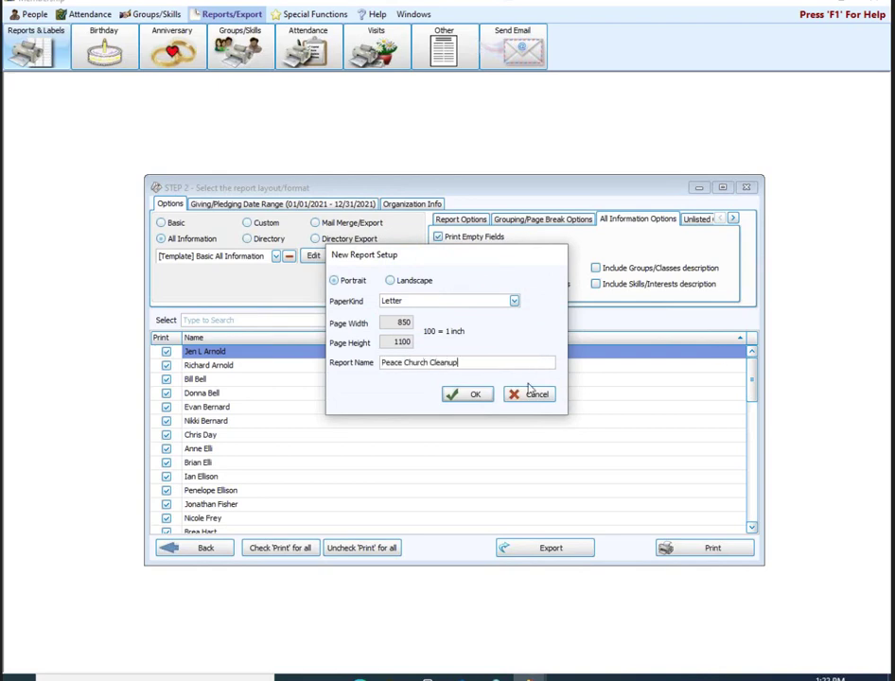
{"action": "left_click", "coordinate": [465, 395]}
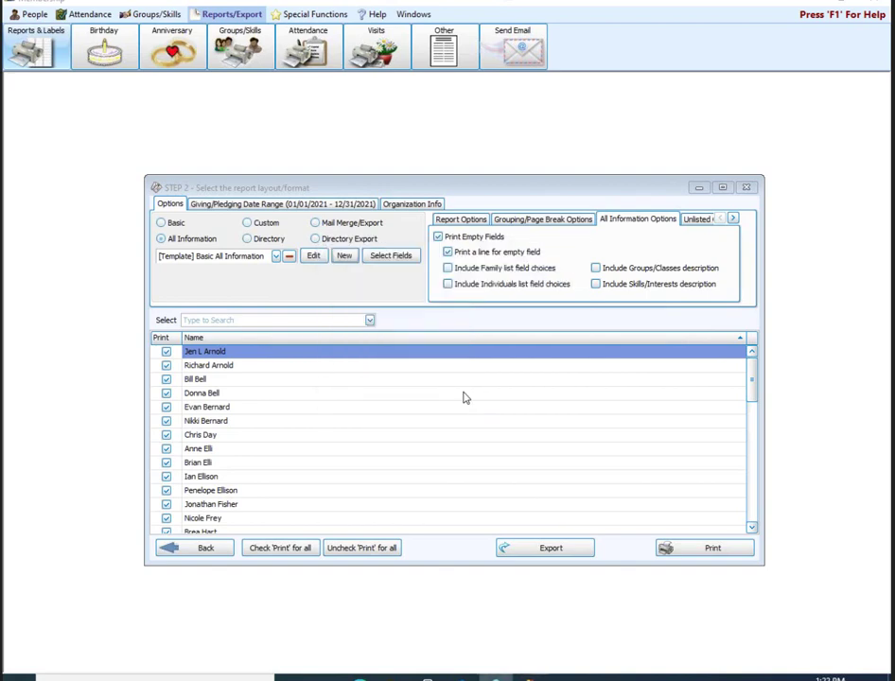